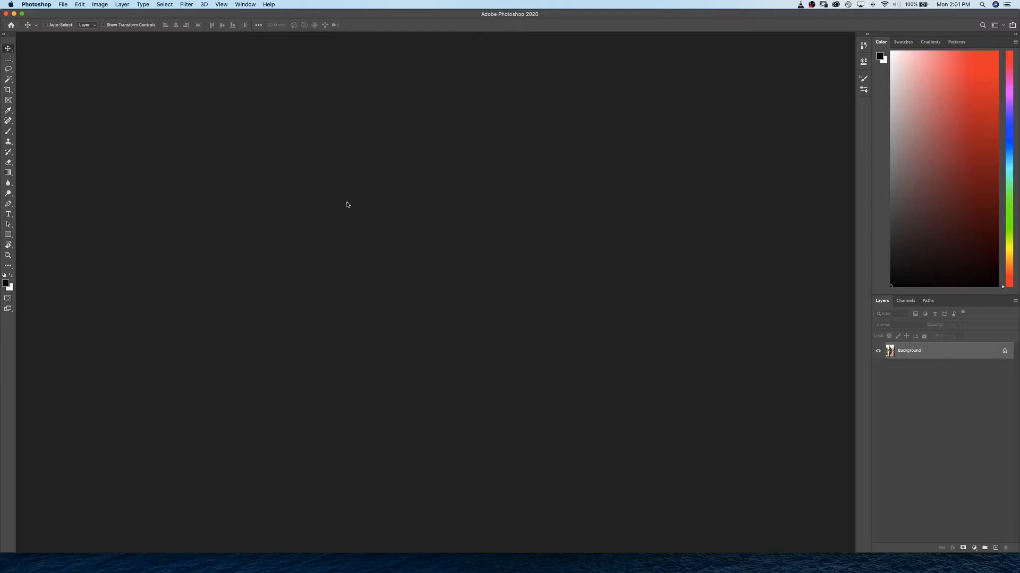
Open the General preferences and reposition the Preferences dialog over the workspace
{"action": "left_click", "coordinate": [35, 5]}
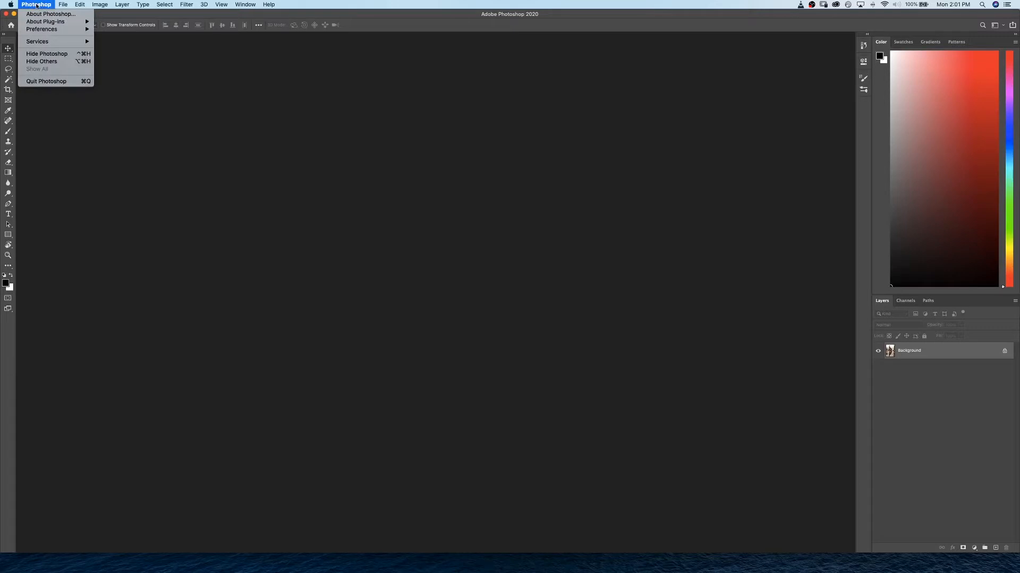
{"action": "mouse_move", "coordinate": [50, 31]}
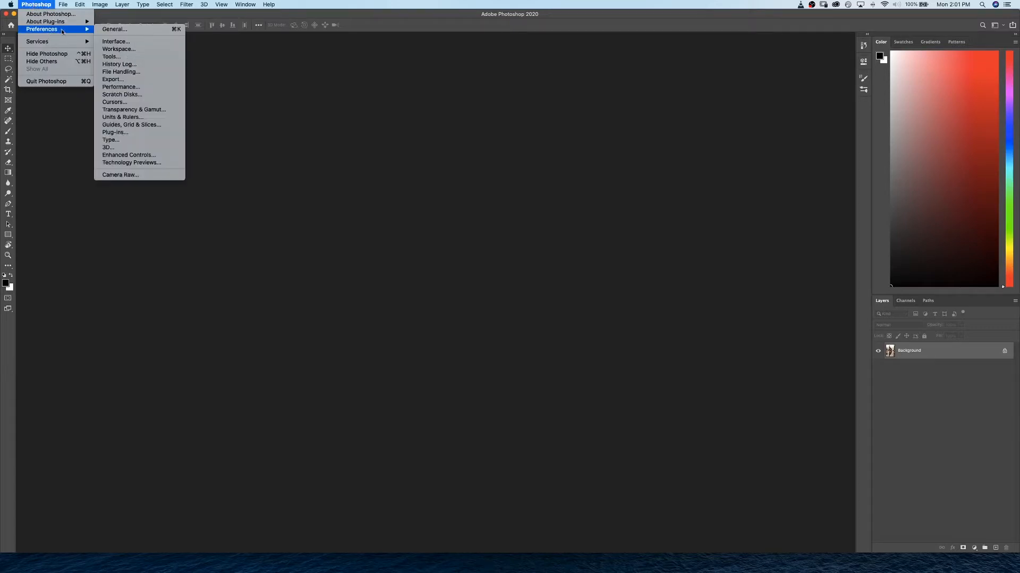
{"action": "left_click", "coordinate": [81, 5]}
{"action": "mouse_move", "coordinate": [43, 4]}
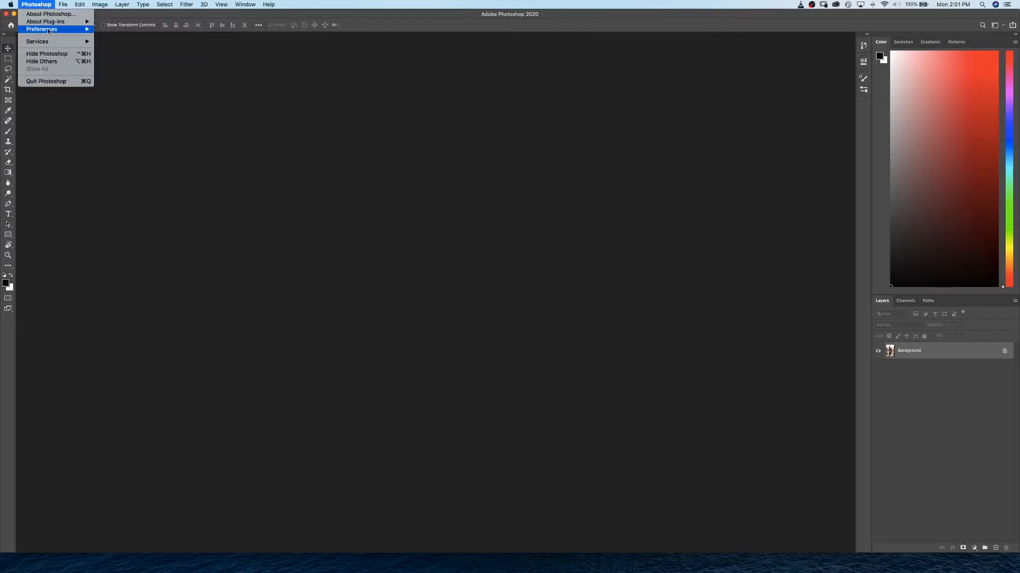
{"action": "mouse_move", "coordinate": [50, 31]}
{"action": "left_click", "coordinate": [113, 30]}
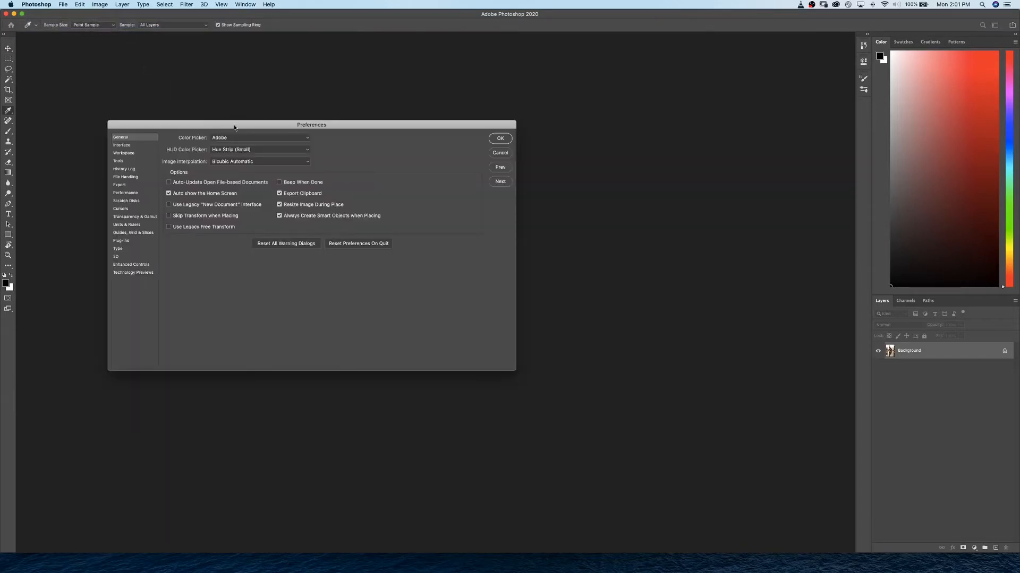
{"action": "left_click_drag", "start_coordinate": [234, 127], "coordinate": [276, 103]}
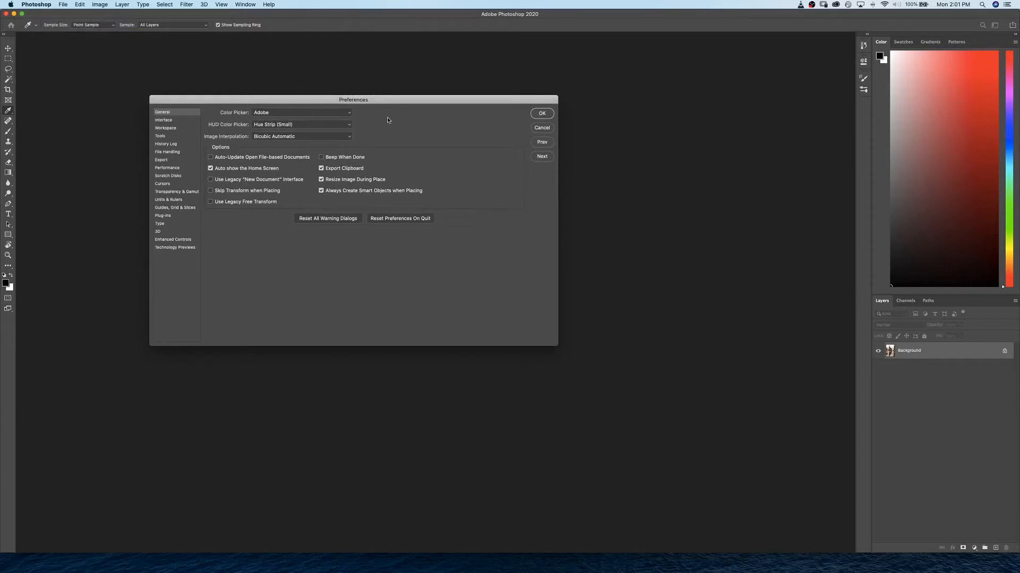
Keep Adobe as the Color Picker and Hue Strip (Small) as the HUD Color Picker, and turn off Export Clipboard
{"action": "left_click", "coordinate": [308, 112]}
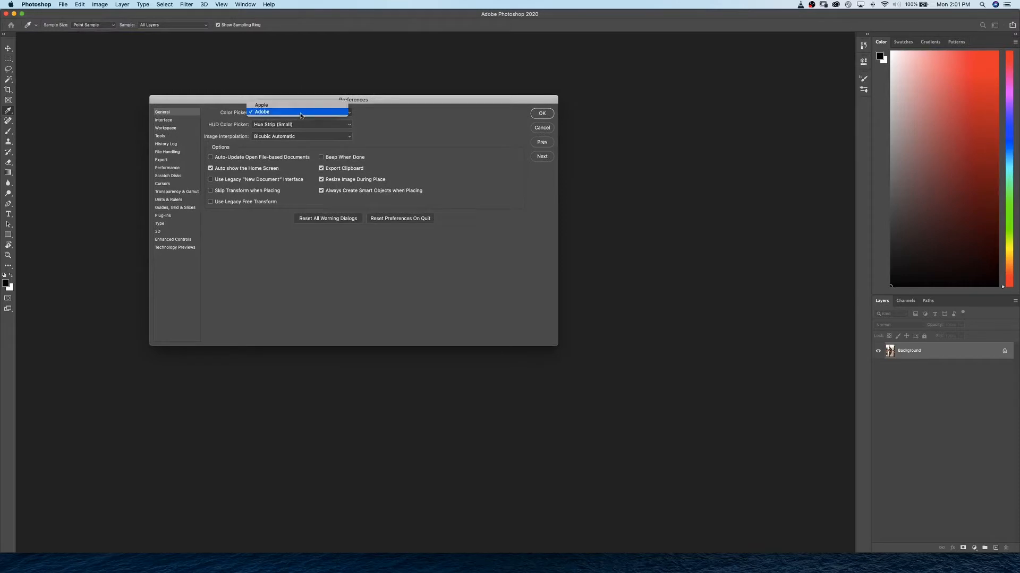
{"action": "left_click", "coordinate": [377, 115]}
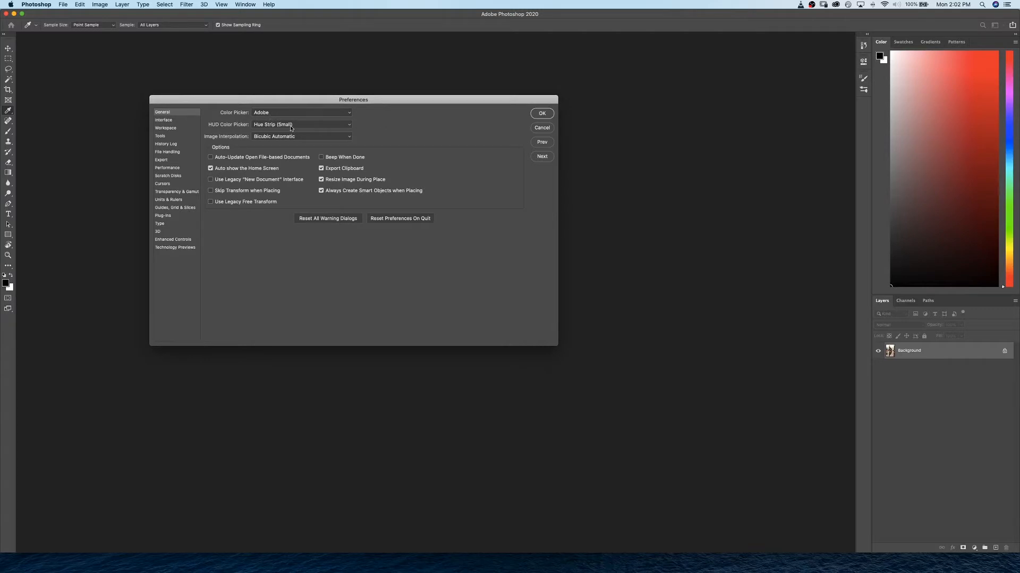
{"action": "left_click", "coordinate": [310, 127]}
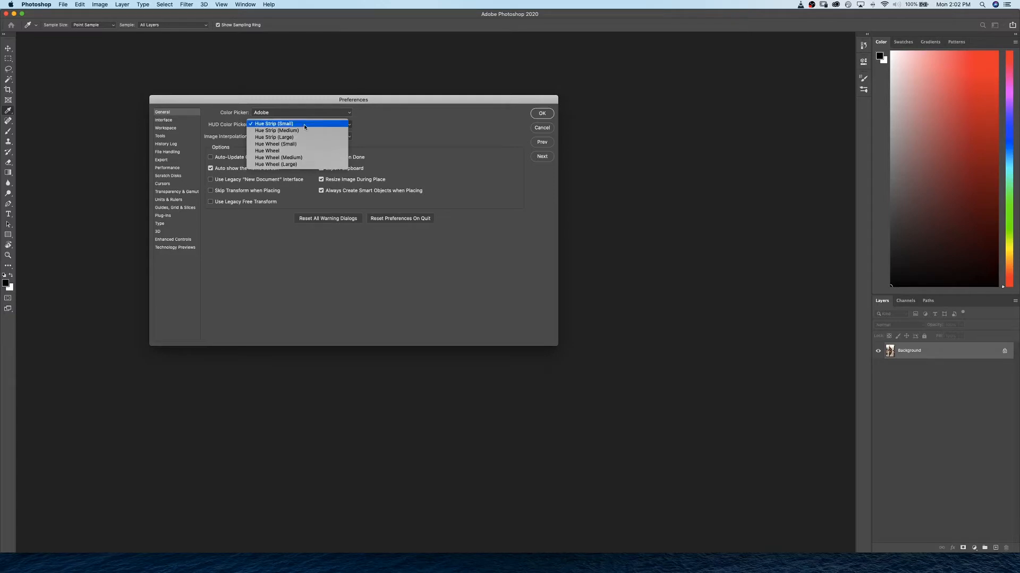
{"action": "left_click", "coordinate": [284, 124]}
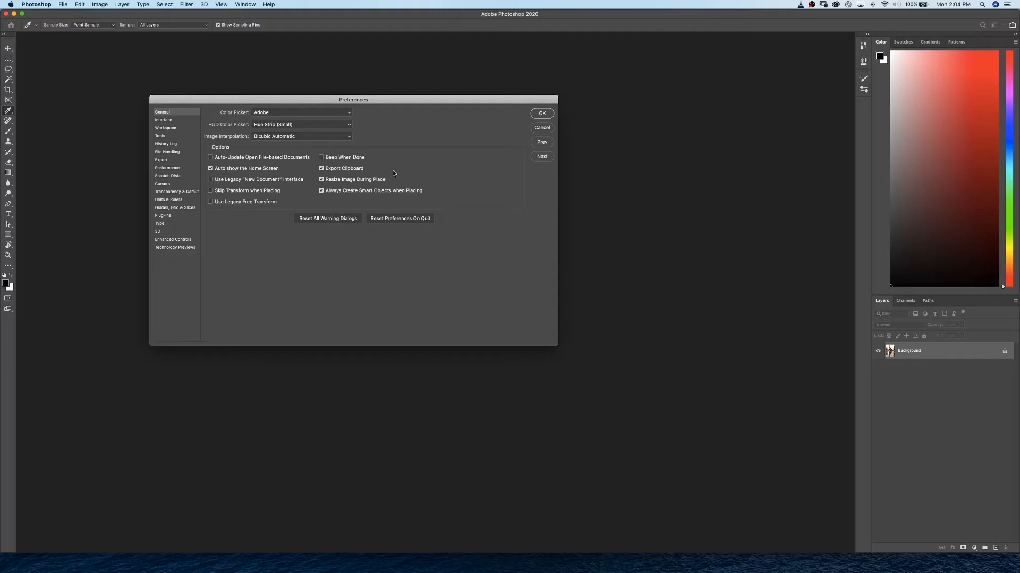
{"action": "left_click", "coordinate": [321, 169]}
In the Interface preferences, compare the two darkest color themes, keep the second-darkest, and set the highlight color to Blue
{"action": "left_click", "coordinate": [179, 120]}
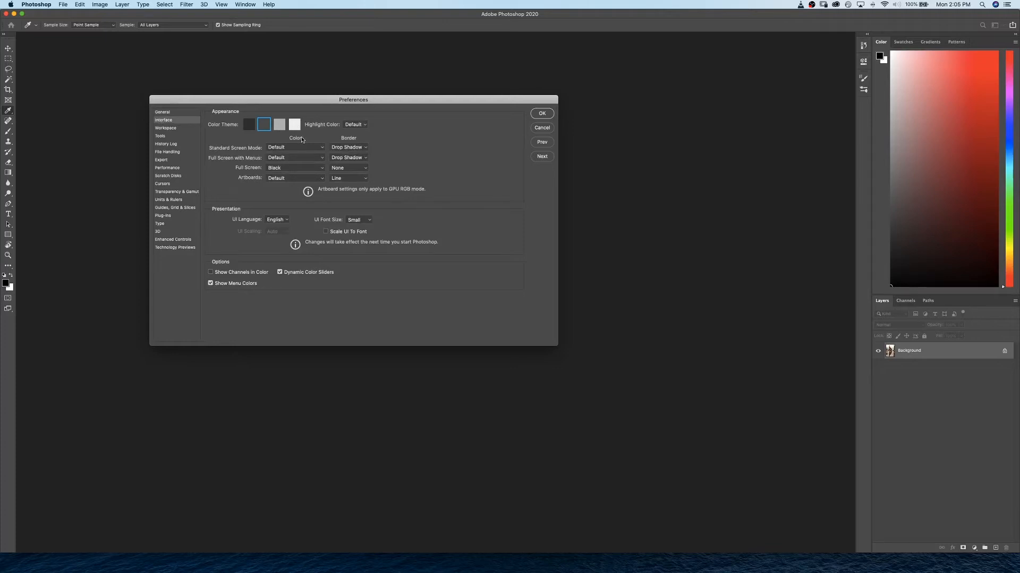
{"action": "left_click", "coordinate": [249, 129]}
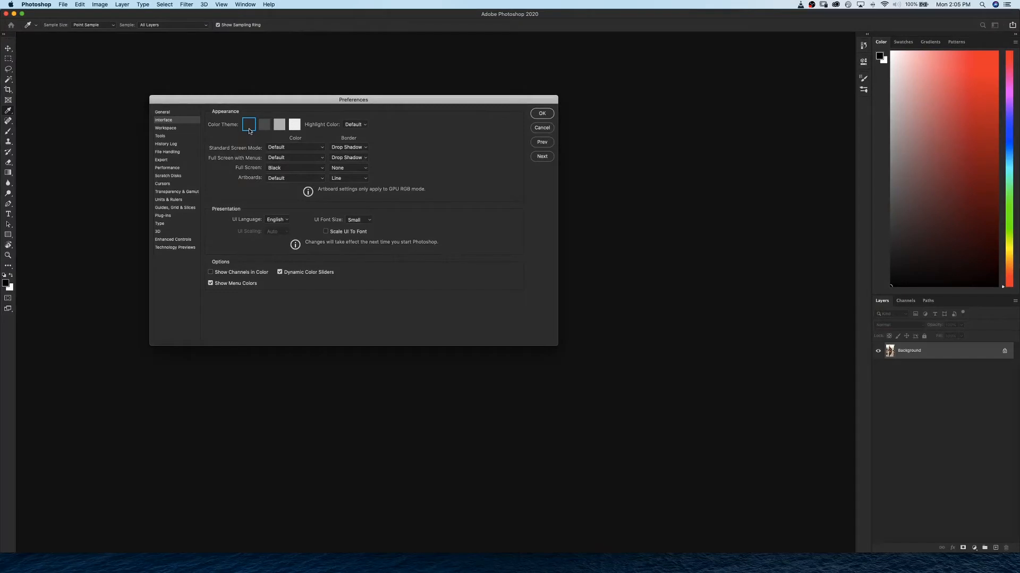
{"action": "left_click", "coordinate": [263, 129]}
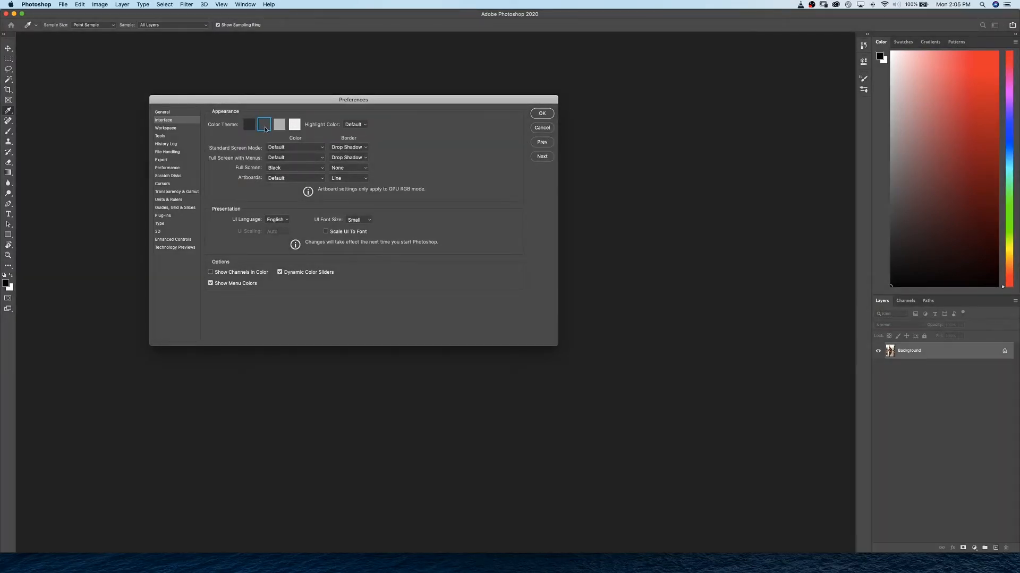
{"action": "left_click", "coordinate": [348, 126]}
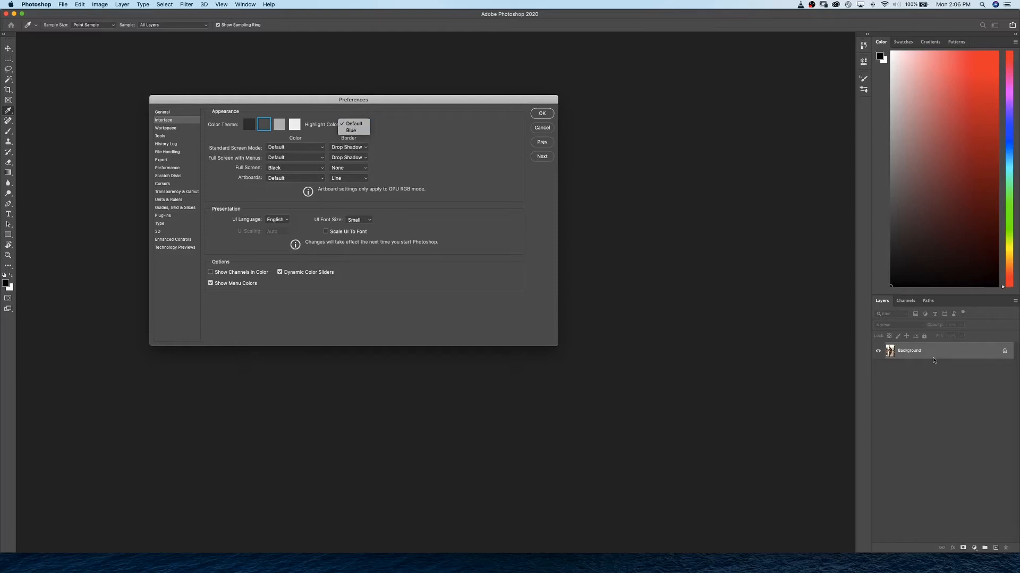
{"action": "left_click", "coordinate": [344, 131]}
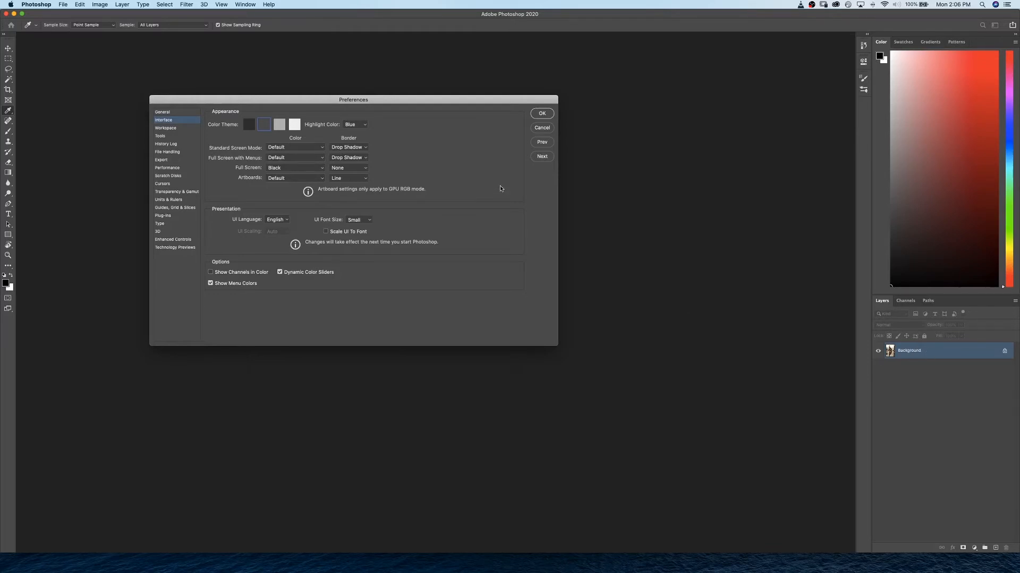
{"action": "left_click", "coordinate": [354, 126]}
{"action": "left_click", "coordinate": [417, 131]}
Examine the color and border choices for Standard Screen Mode and the UI language options
{"action": "left_click", "coordinate": [293, 147]}
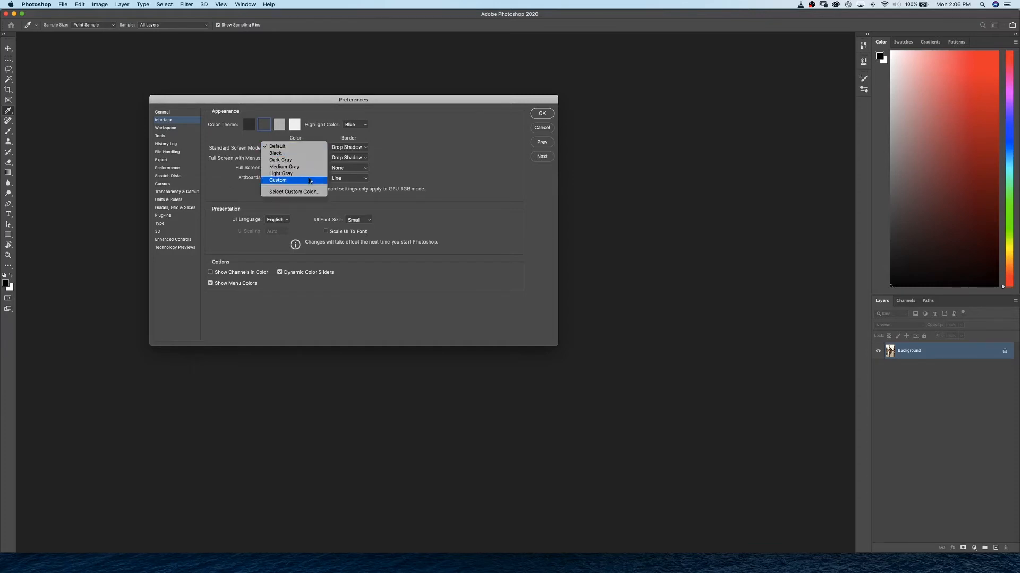
{"action": "left_click", "coordinate": [421, 144]}
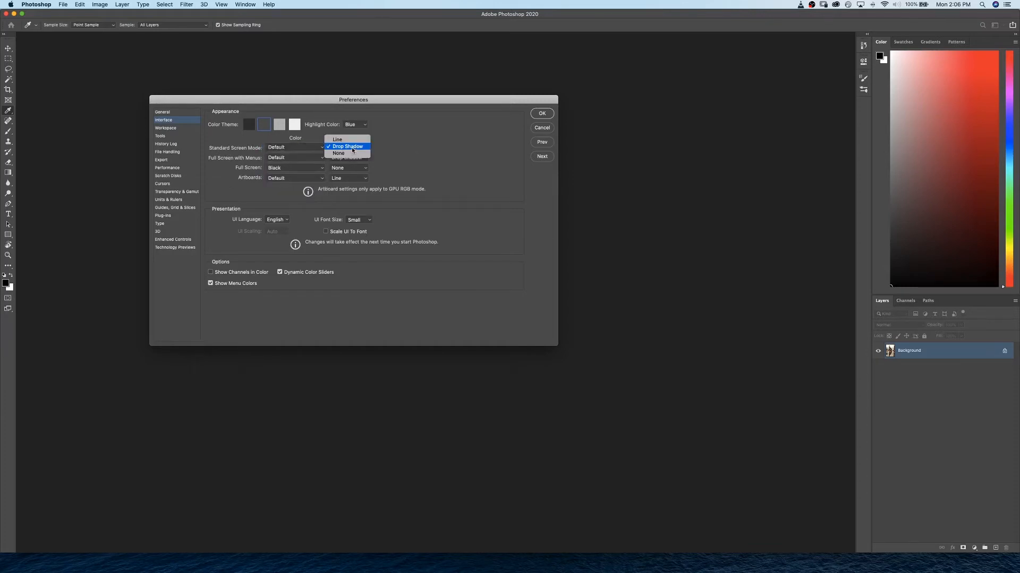
{"action": "left_click", "coordinate": [344, 147]}
{"action": "left_click", "coordinate": [275, 221]}
{"action": "left_click", "coordinate": [298, 218]}
Try the Medium UI font size and set it back to Small
{"action": "left_click", "coordinate": [366, 221]}
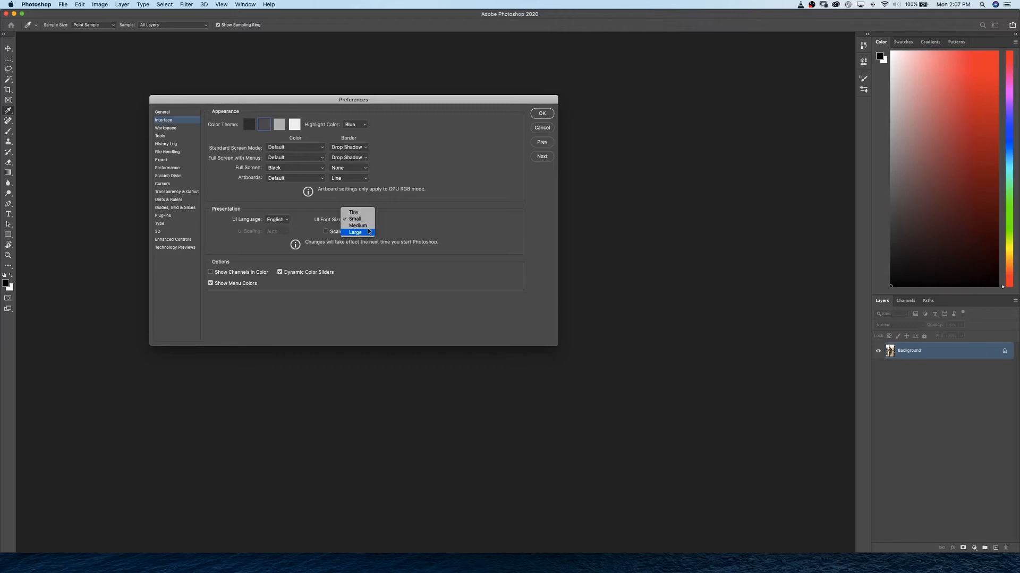
{"action": "left_click", "coordinate": [368, 226]}
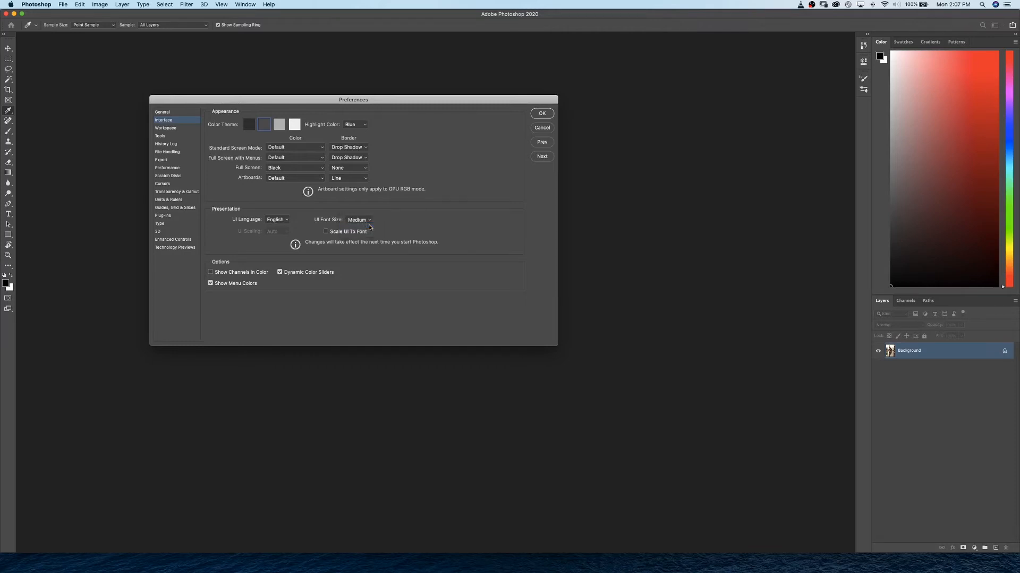
{"action": "left_click", "coordinate": [361, 223]}
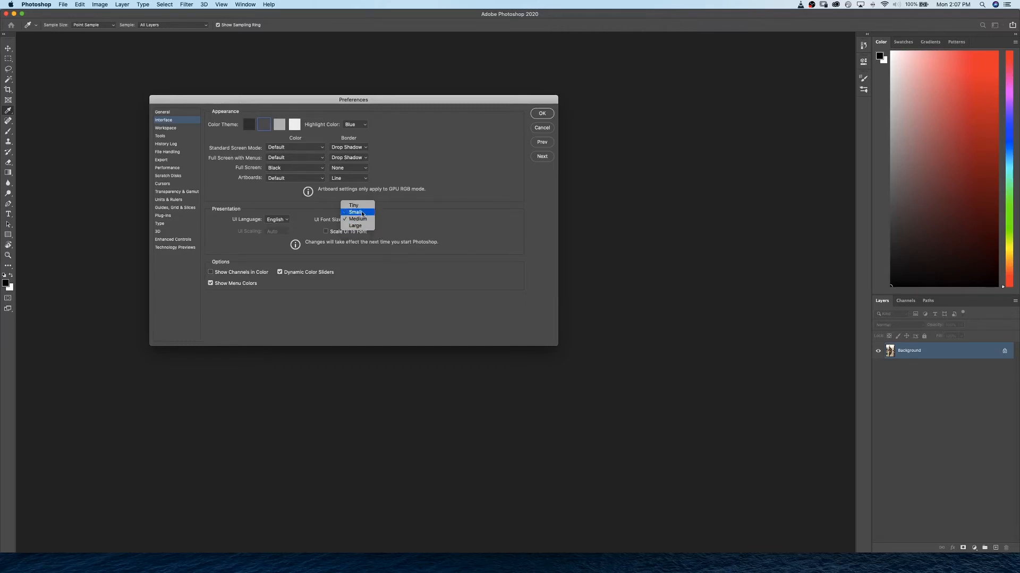
{"action": "left_click", "coordinate": [362, 213]}
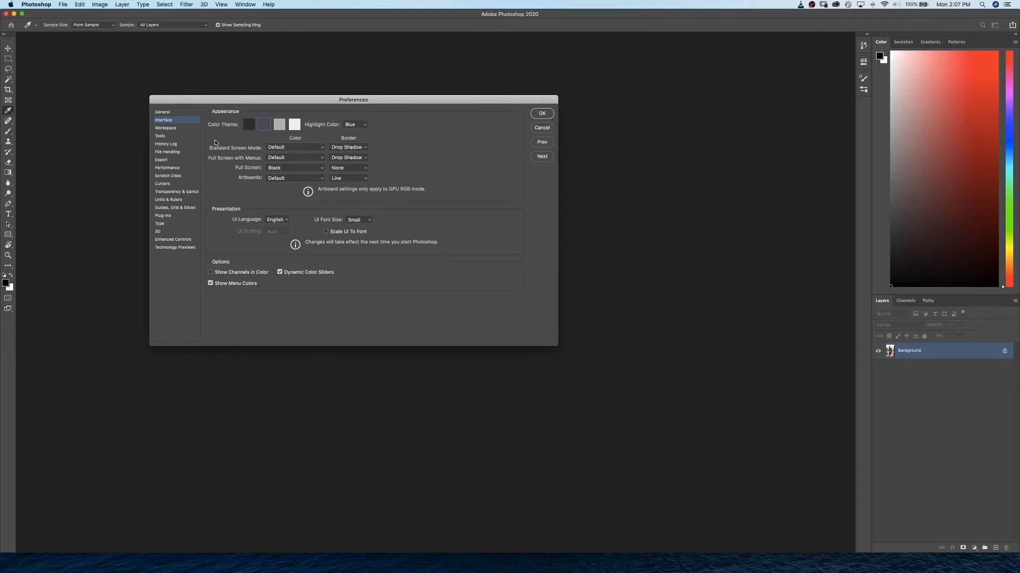
Review the Workspace and Tools preferences, keep Show Tooltips enabled, and apply the preferences
{"action": "left_click", "coordinate": [187, 132]}
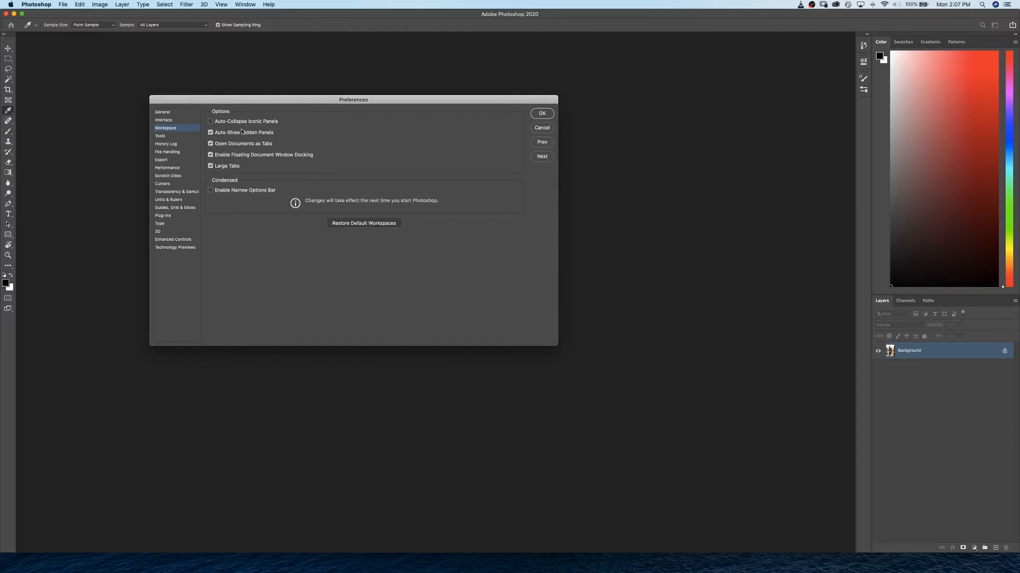
{"action": "left_click", "coordinate": [184, 137]}
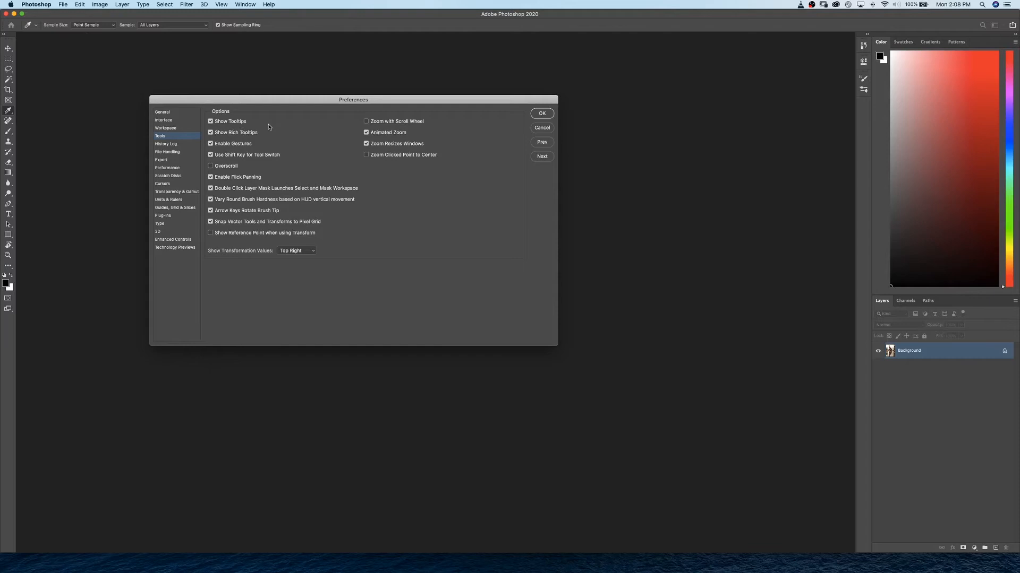
{"action": "left_click", "coordinate": [210, 122]}
{"action": "left_click", "coordinate": [210, 121]}
{"action": "left_click", "coordinate": [542, 114]}
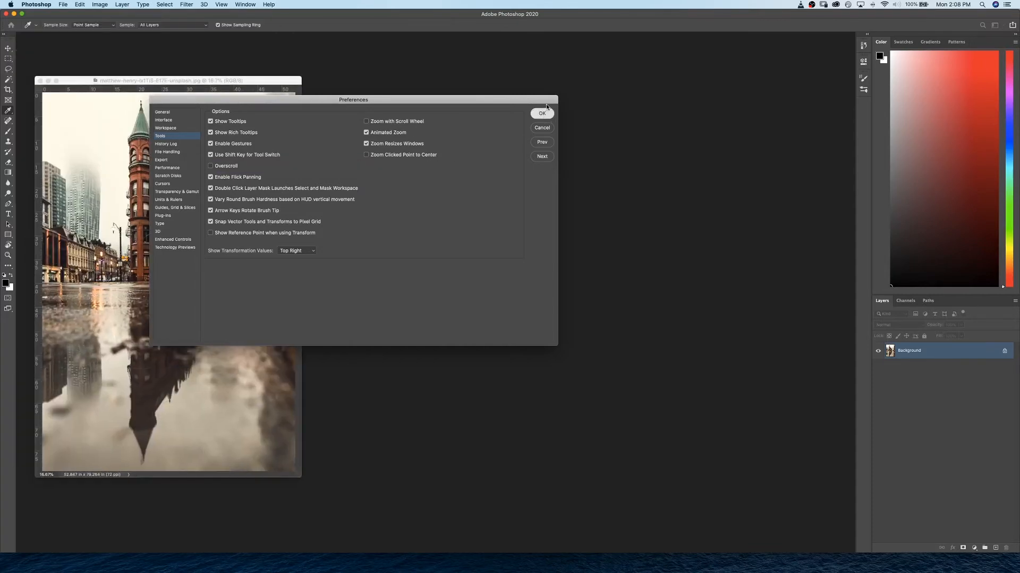
Move the floating photo window nearer the middle of the workspace and switch from the Lasso to the Polygonal Lasso tool
{"action": "key", "text": "v"}
{"action": "left_click_drag", "start_coordinate": [194, 84], "coordinate": [400, 79]}
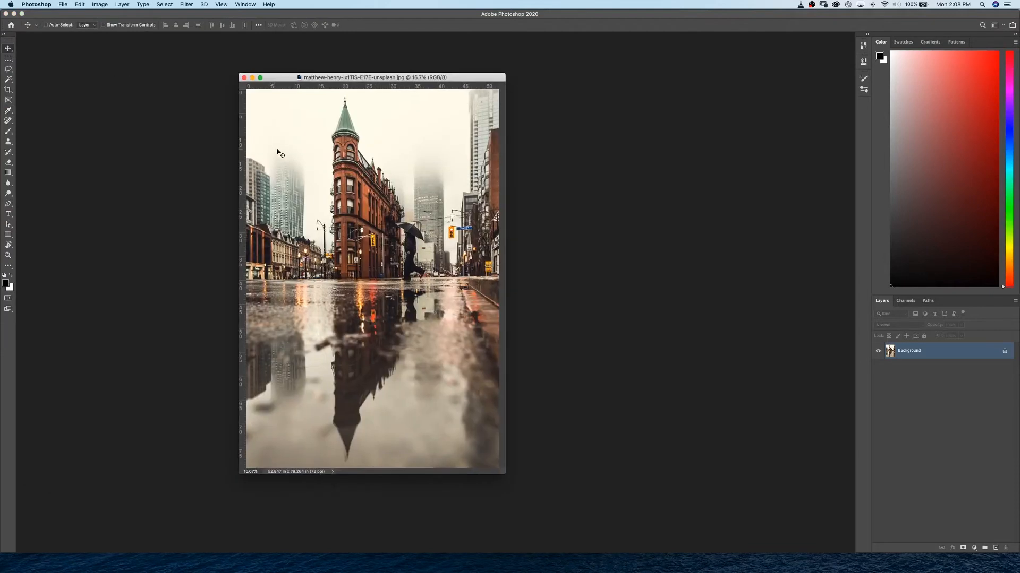
{"action": "left_click", "coordinate": [8, 69]}
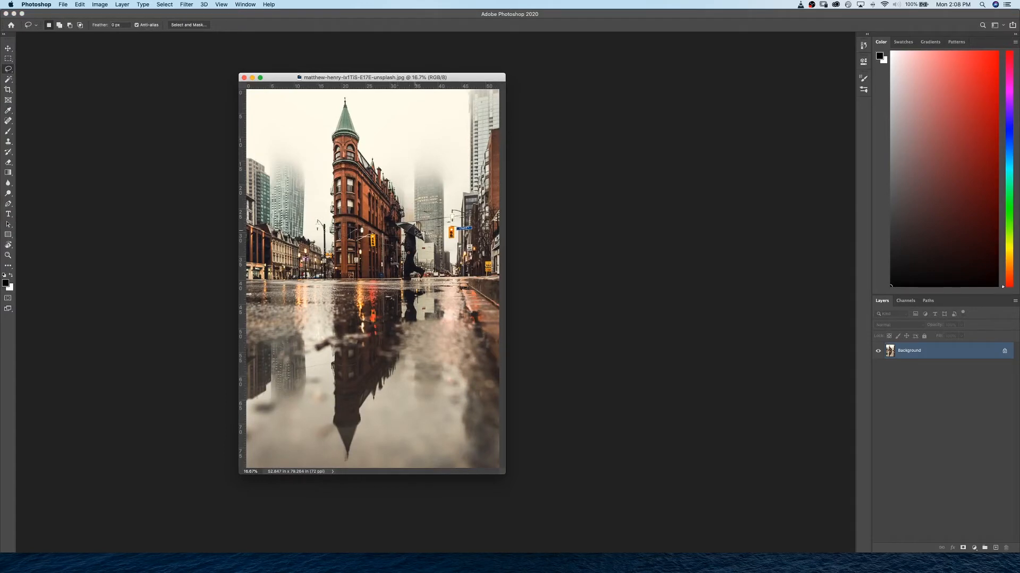
{"action": "mouse_move", "coordinate": [424, 218]}
{"action": "left_mouse_down"}
{"action": "mouse_move", "coordinate": [388, 235]}
{"action": "mouse_move", "coordinate": [381, 260]}
{"action": "mouse_move", "coordinate": [427, 268]}
{"action": "mouse_move", "coordinate": [445, 248]}
{"action": "mouse_move", "coordinate": [427, 222]}
{"action": "left_mouse_up"}
{"action": "left_click", "coordinate": [8, 69]}
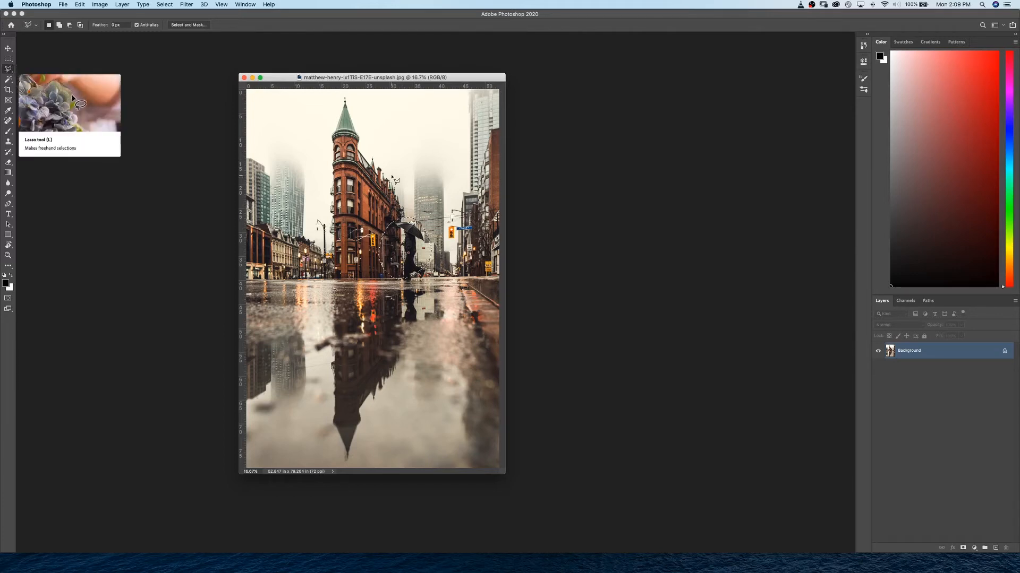
{"action": "left_click", "coordinate": [43, 79]}
{"action": "key", "text": "super+d"}
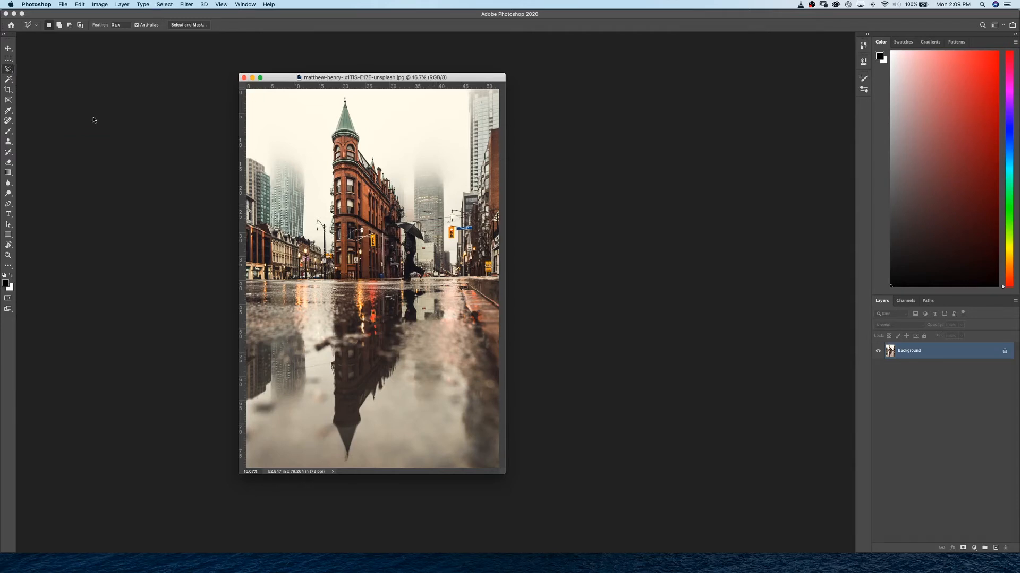
Cycle through the Polygonal, Magnetic and regular Lasso tools, ending with the regular Lasso tool active
{"action": "left_click", "coordinate": [8, 69]}
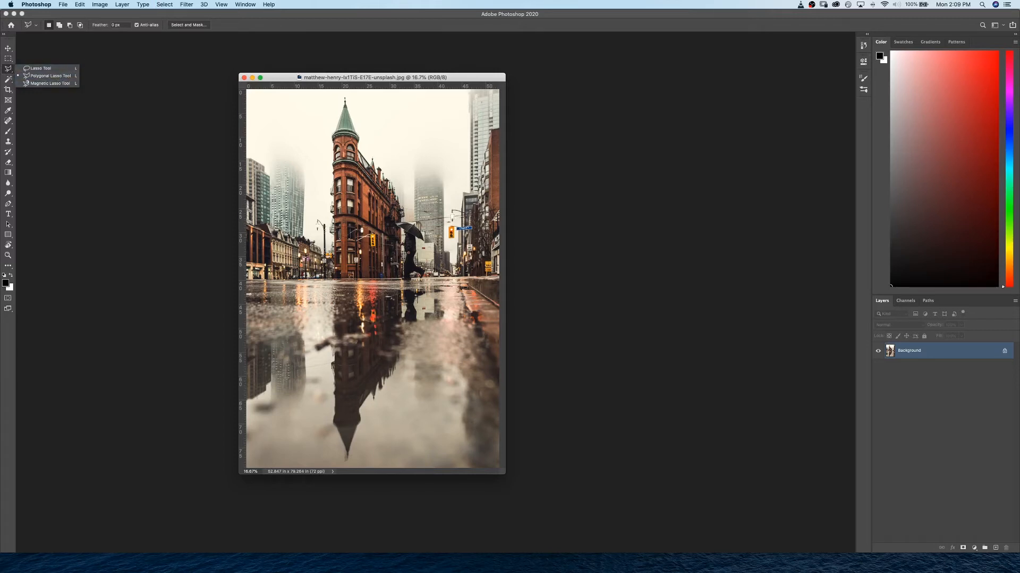
{"action": "left_click", "coordinate": [6, 72]}
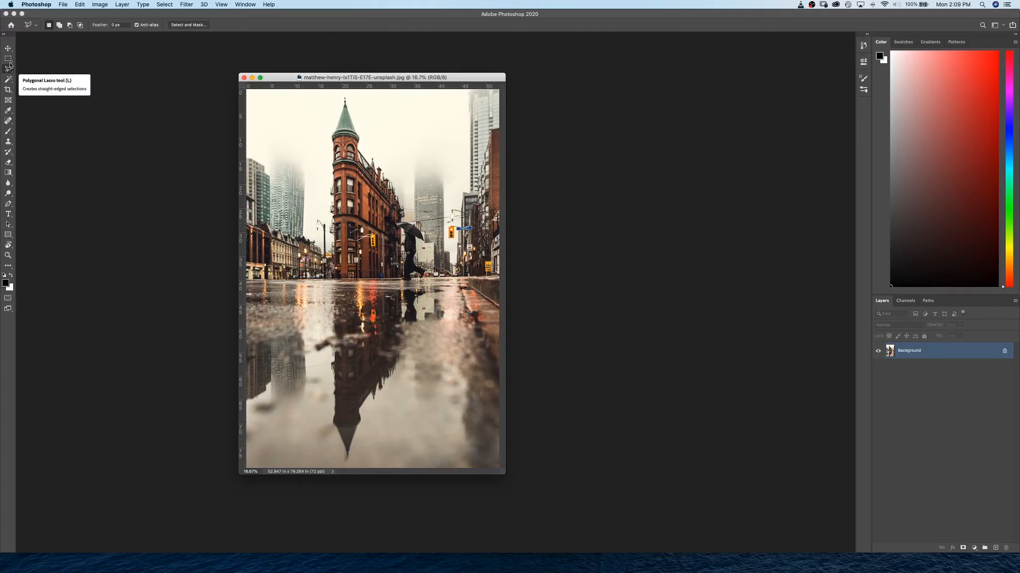
{"action": "left_click", "coordinate": [8, 49]}
{"action": "key", "text": "l"}
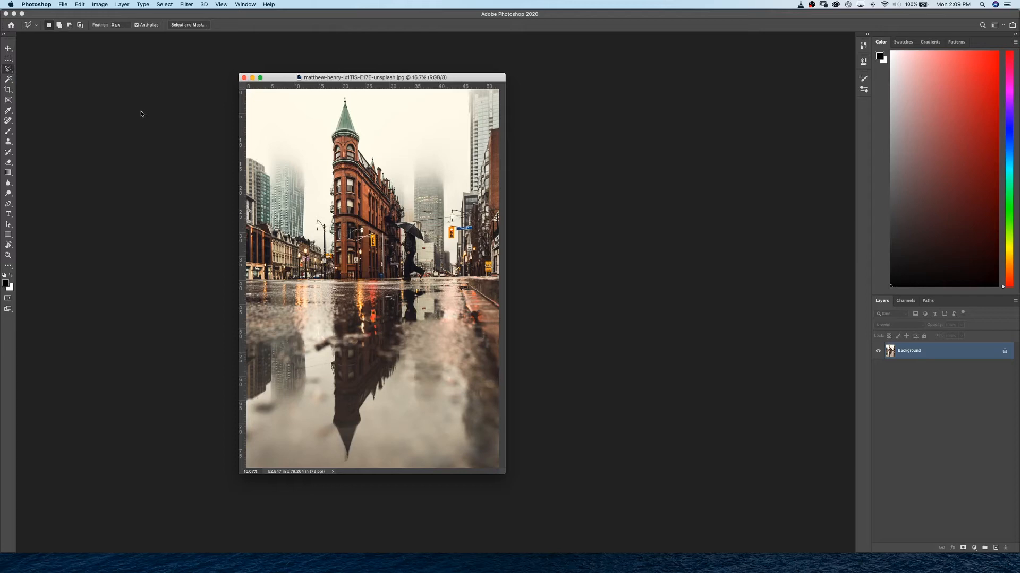
{"action": "key", "text": "shift+l"}
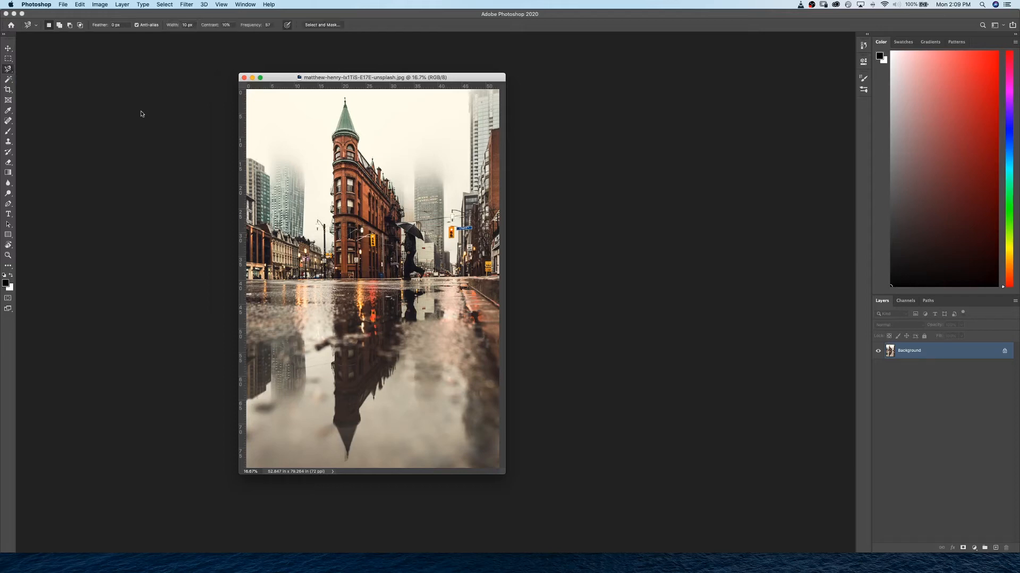
{"action": "key", "text": "shift+l"}
{"action": "key", "text": "shift+l"}
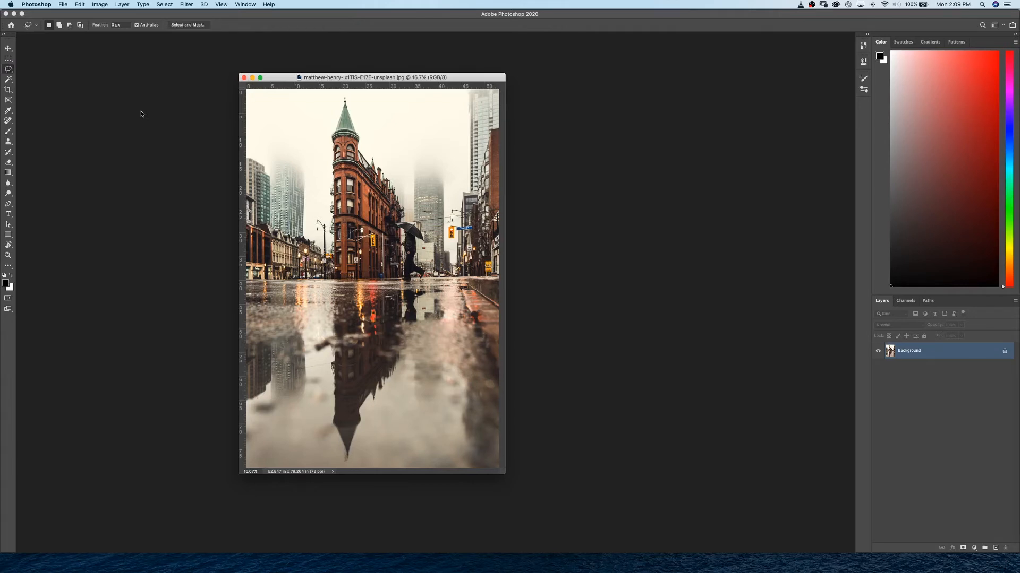
{"action": "key", "text": "shift+l"}
{"action": "key", "text": "shift+l"}
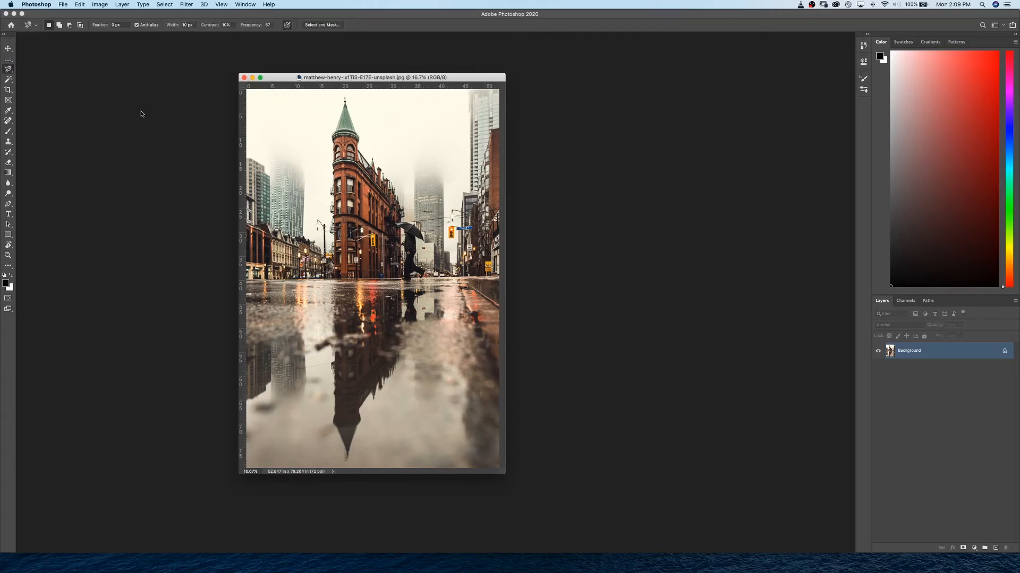
{"action": "key", "text": "shift+l"}
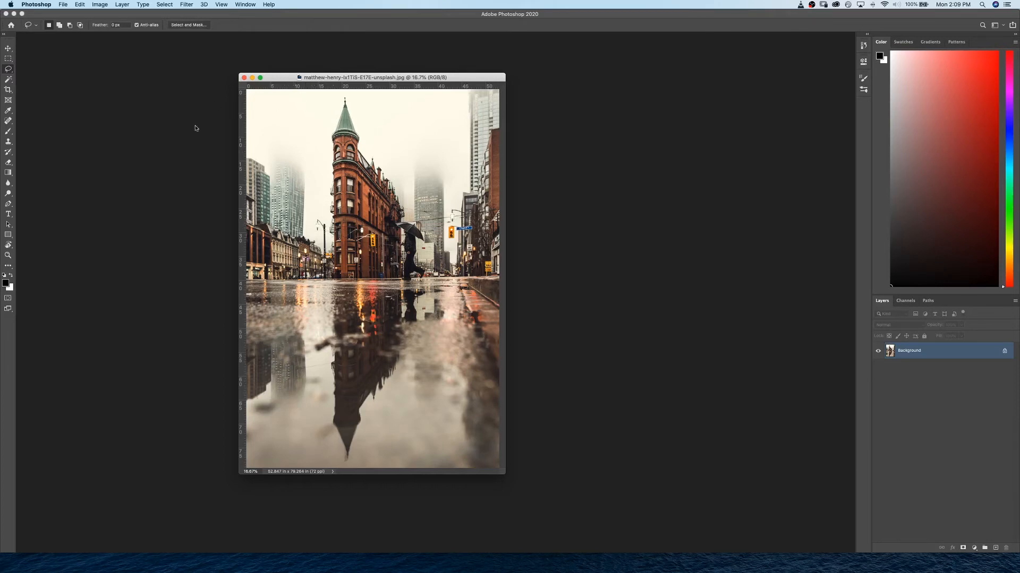
Open the Tools preferences to examine the Use Shift Key for Tool Switch option, and check the History Log settings
{"action": "left_click", "coordinate": [36, 5]}
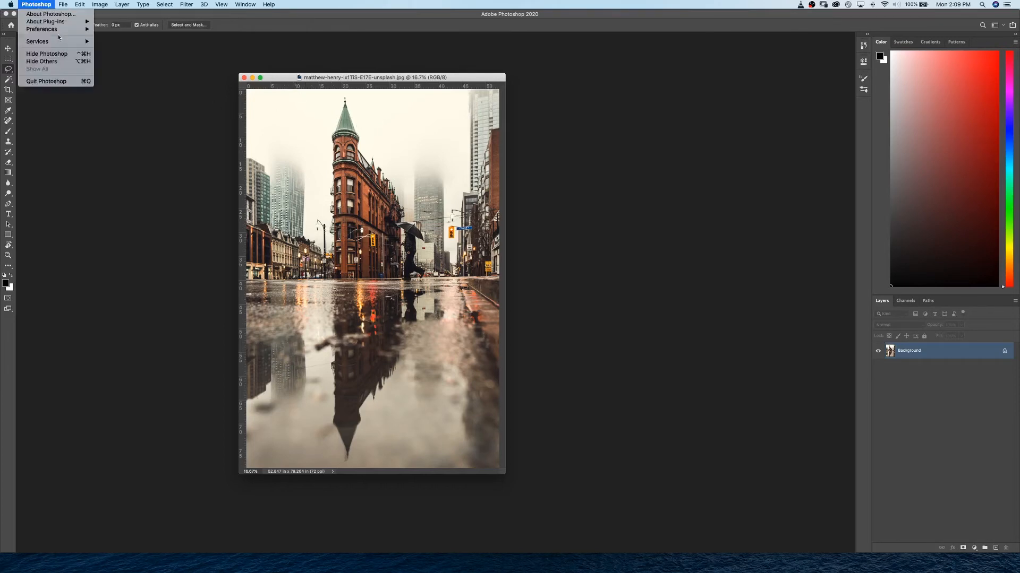
{"action": "mouse_move", "coordinate": [65, 30]}
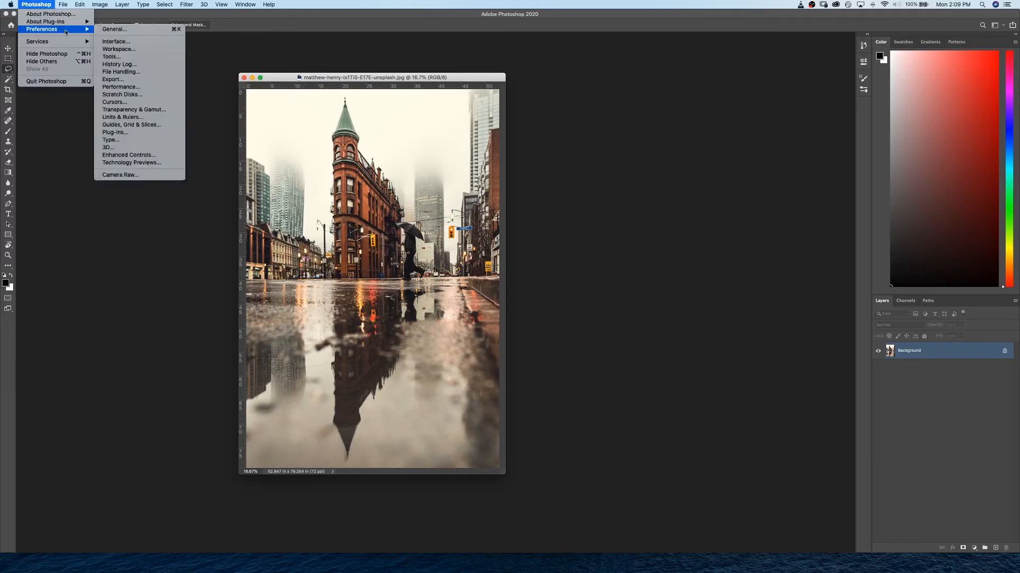
{"action": "left_click", "coordinate": [141, 58]}
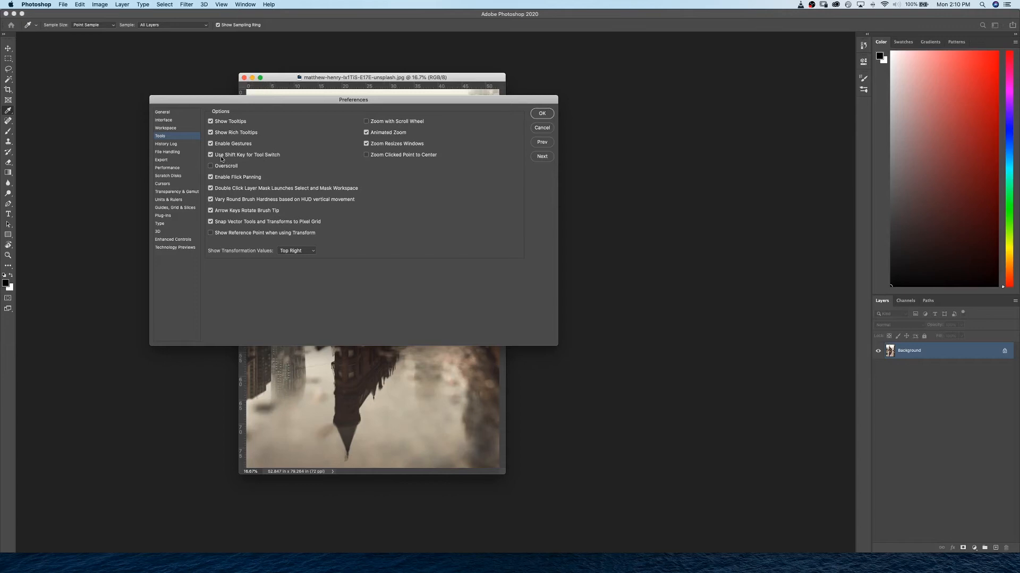
{"action": "left_click", "coordinate": [185, 145]}
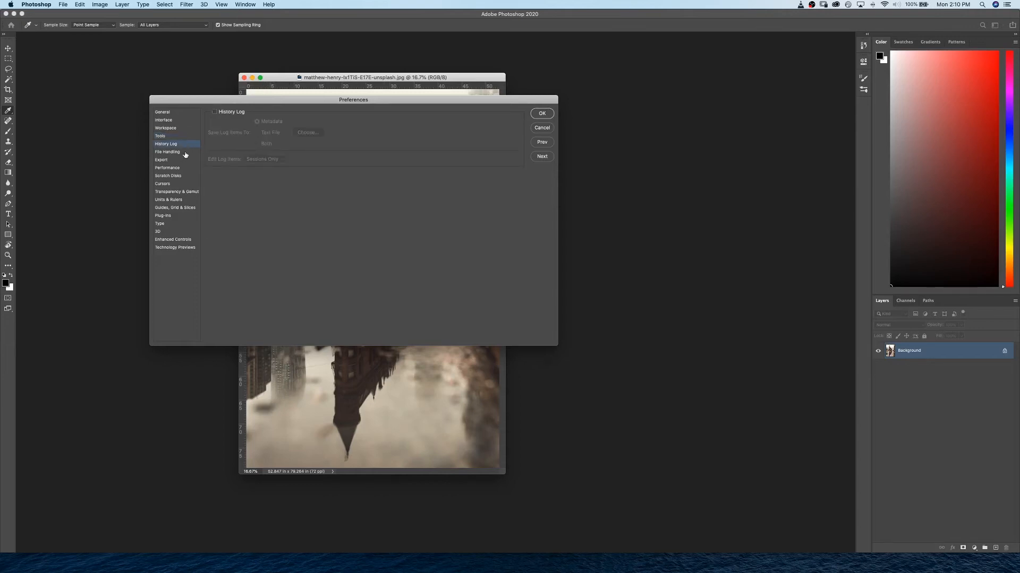
Review the File Handling preferences, including the recovery auto-save intervals and recent file count, and view the Export preferences
{"action": "left_click", "coordinate": [185, 153]}
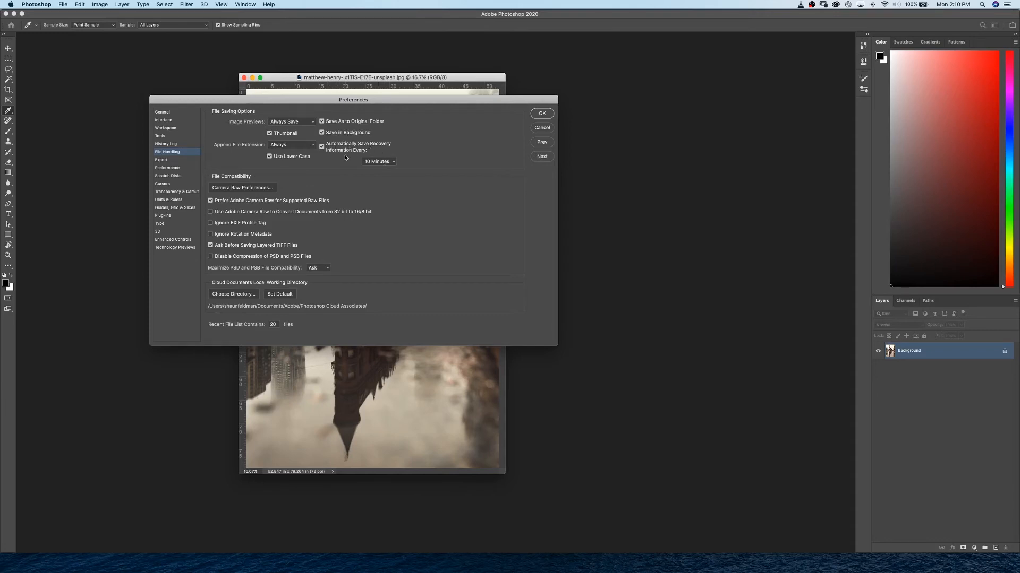
{"action": "left_click", "coordinate": [387, 163]}
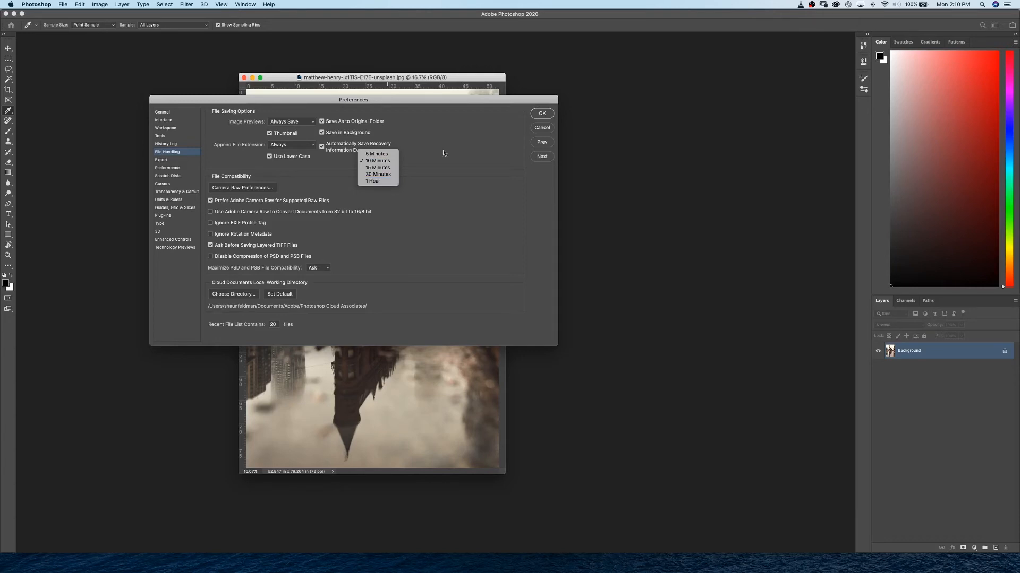
{"action": "left_click", "coordinate": [353, 153]}
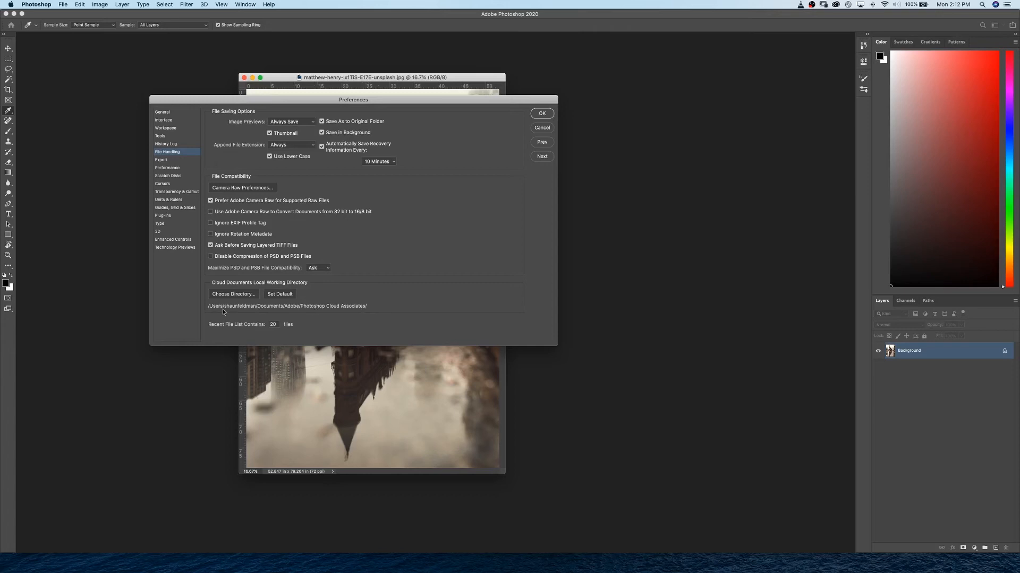
{"action": "left_click", "coordinate": [279, 323]}
{"action": "left_click", "coordinate": [180, 161]}
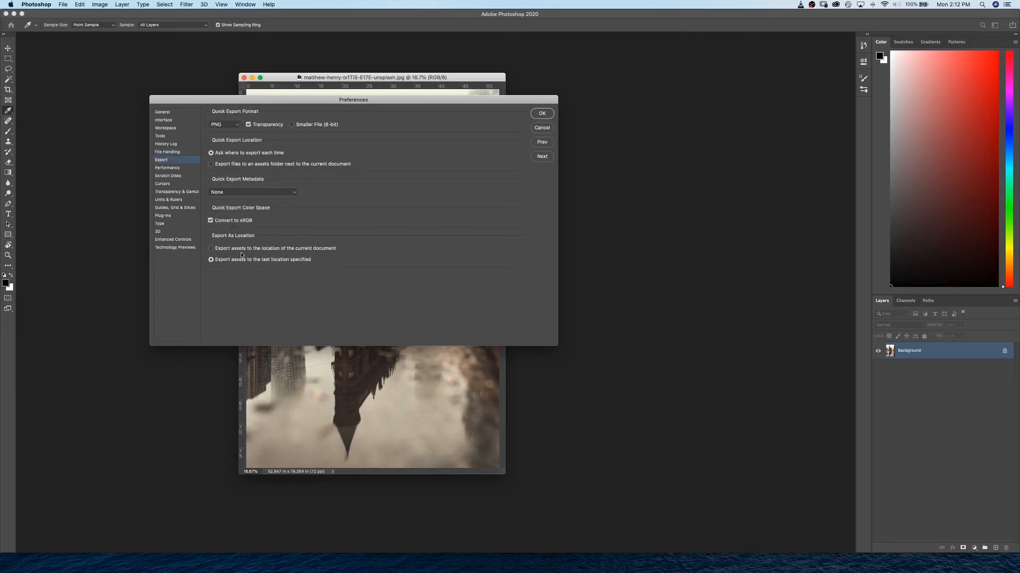
Review the Performance memory and graphics processor settings, inspect the advanced graphics options beside the Preferences dialog, and accept them
{"action": "left_click", "coordinate": [186, 169]}
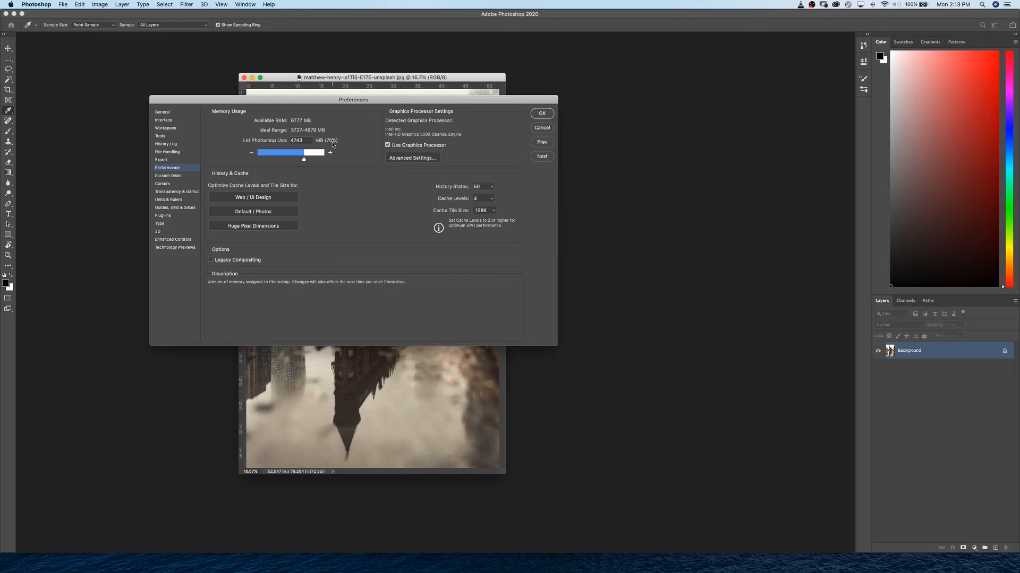
{"action": "mouse_move", "coordinate": [418, 148]}
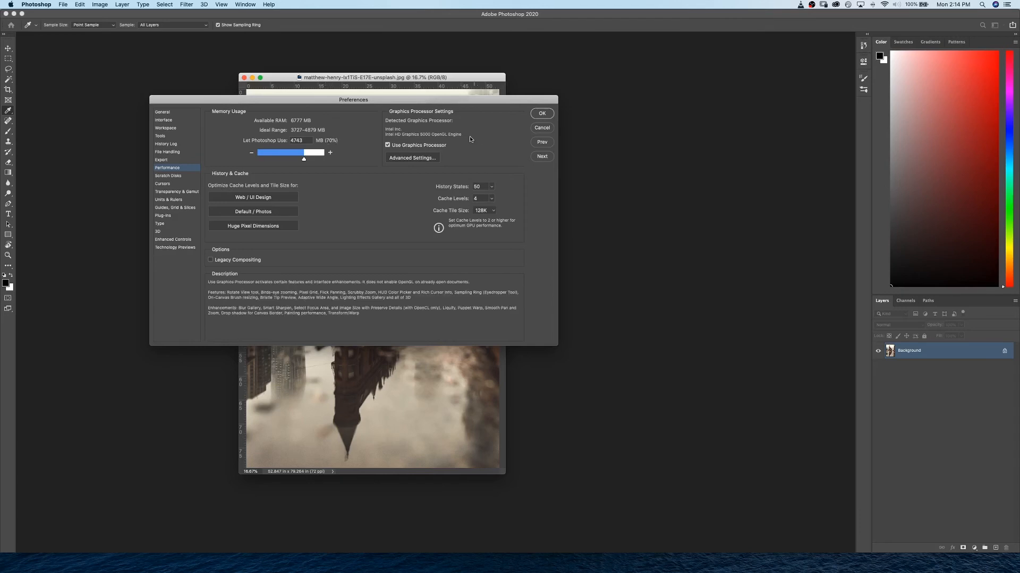
{"action": "left_click", "coordinate": [412, 158]}
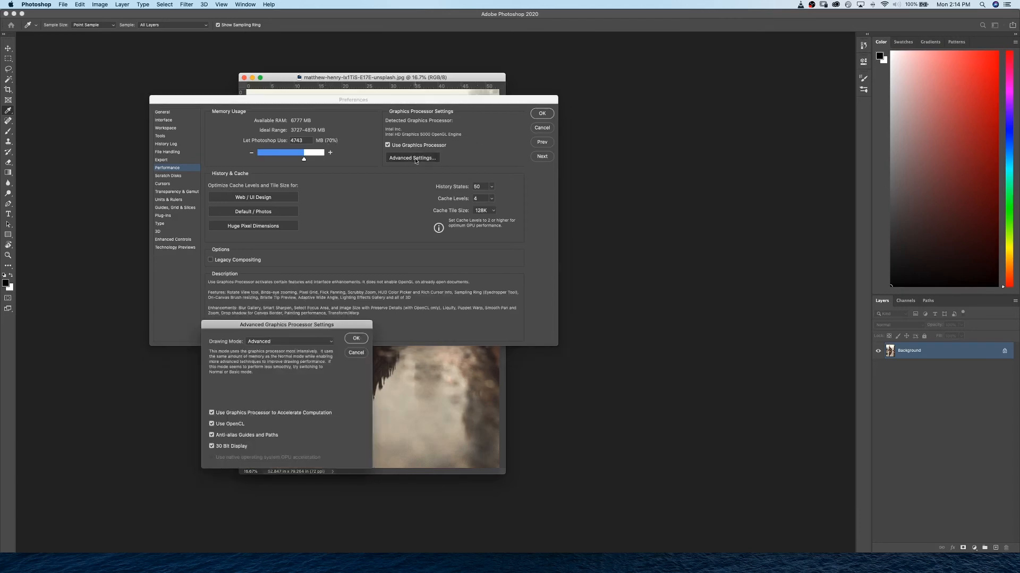
{"action": "left_click_drag", "start_coordinate": [322, 327], "coordinate": [594, 103]}
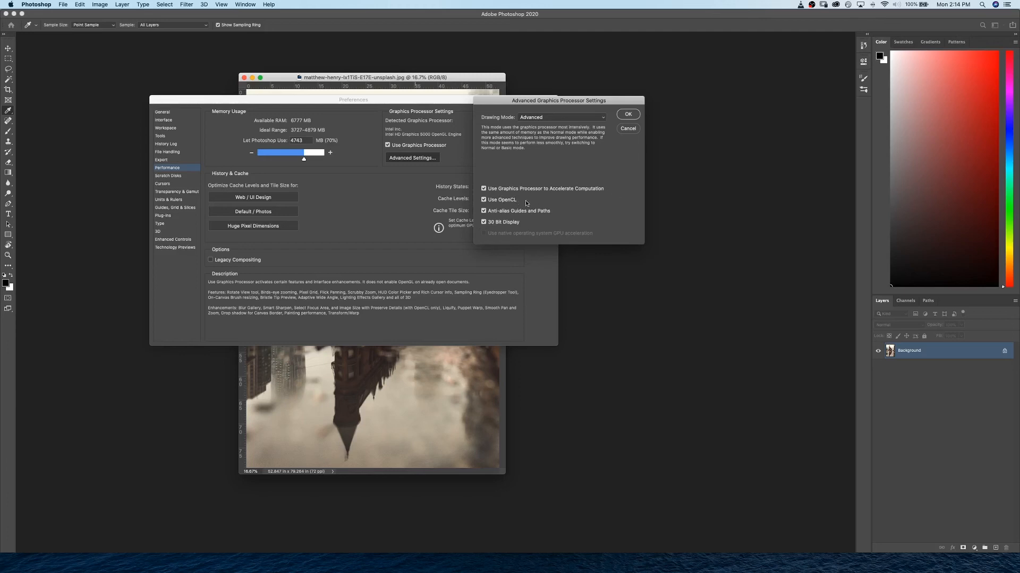
{"action": "mouse_move", "coordinate": [526, 203]}
{"action": "left_click", "coordinate": [628, 115]}
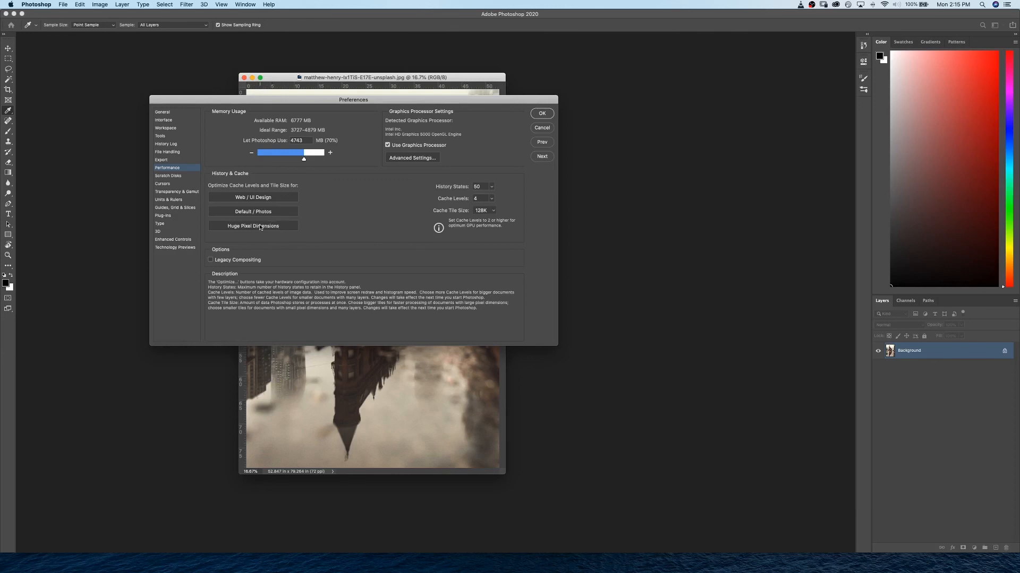
Examine the History States, Cache Levels and Cache Tile Size settings in the Performance preferences
{"action": "left_click", "coordinate": [466, 188]}
{"action": "key", "text": "Tab"}
{"action": "left_click", "coordinate": [492, 199]}
{"action": "left_click", "coordinate": [476, 210]}
{"action": "left_click", "coordinate": [475, 209]}
{"action": "left_click", "coordinate": [511, 209]}
{"action": "left_click_drag", "start_coordinate": [511, 211], "coordinate": [492, 212]}
{"action": "left_click", "coordinate": [500, 200]}
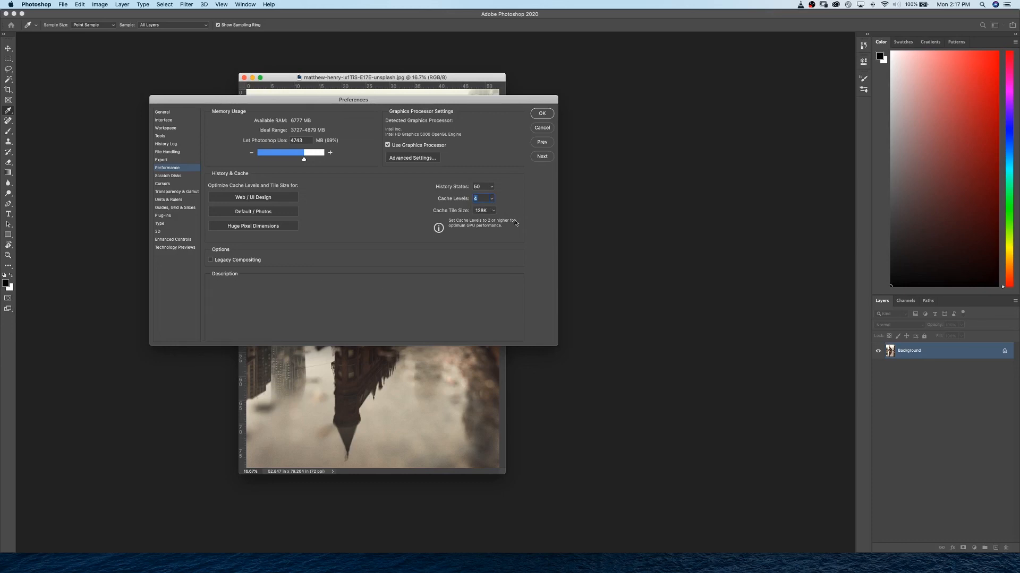
View the Scratch Disks preferences and examine the available ruler and type units in the Units & Rulers preferences
{"action": "left_click", "coordinate": [168, 176]}
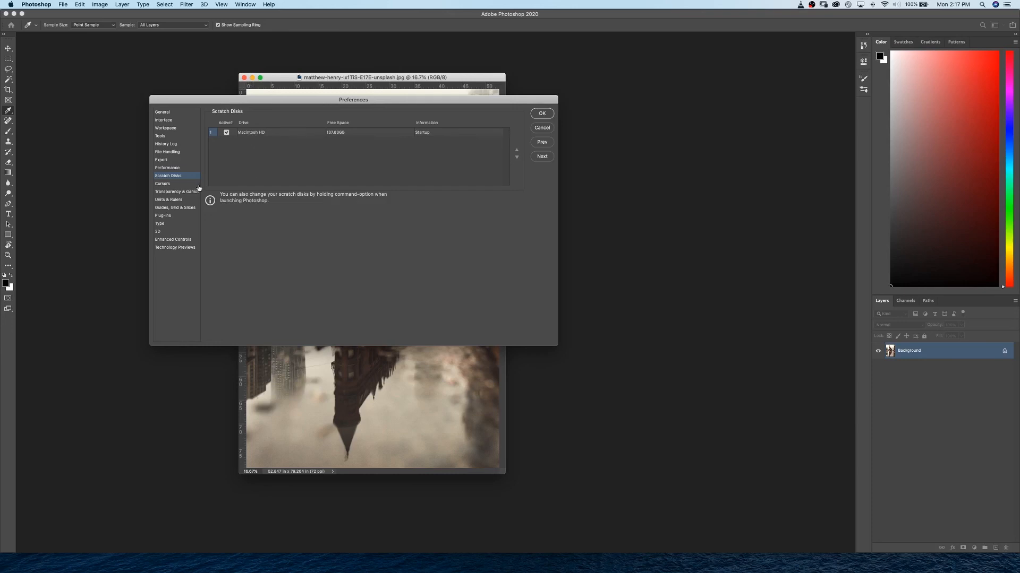
{"action": "left_click", "coordinate": [189, 203]}
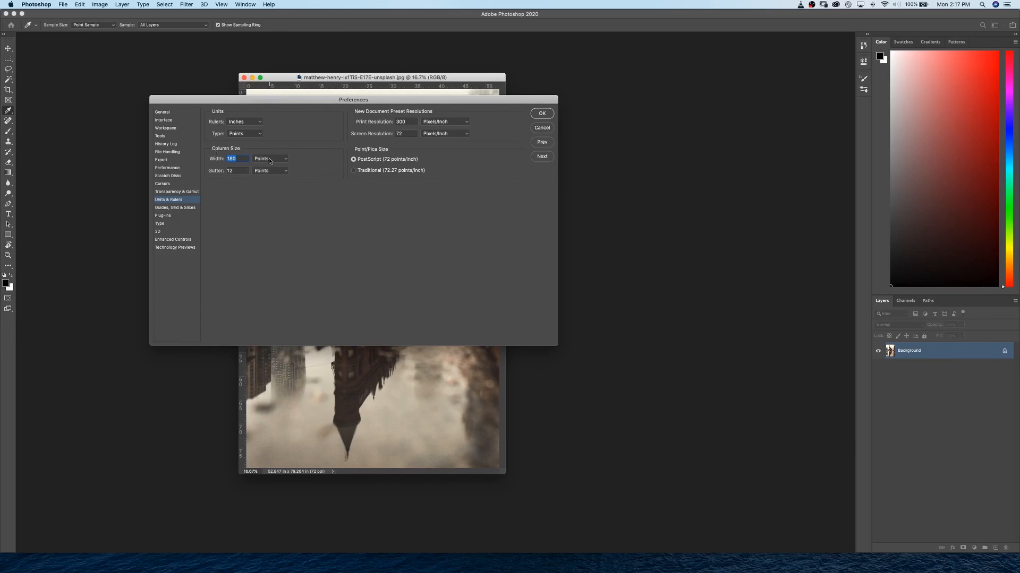
{"action": "left_click", "coordinate": [259, 121]}
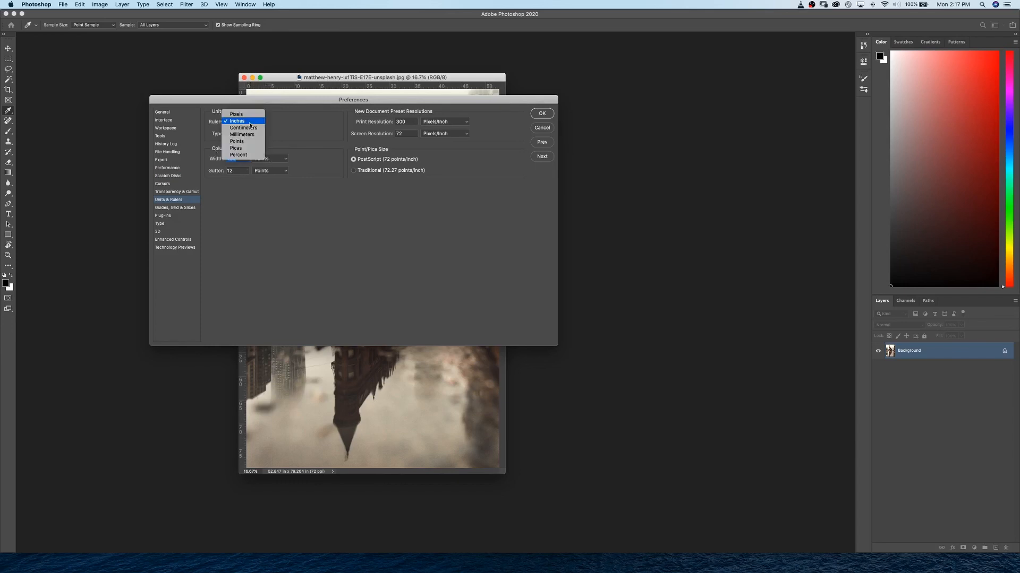
{"action": "left_click", "coordinate": [289, 120]}
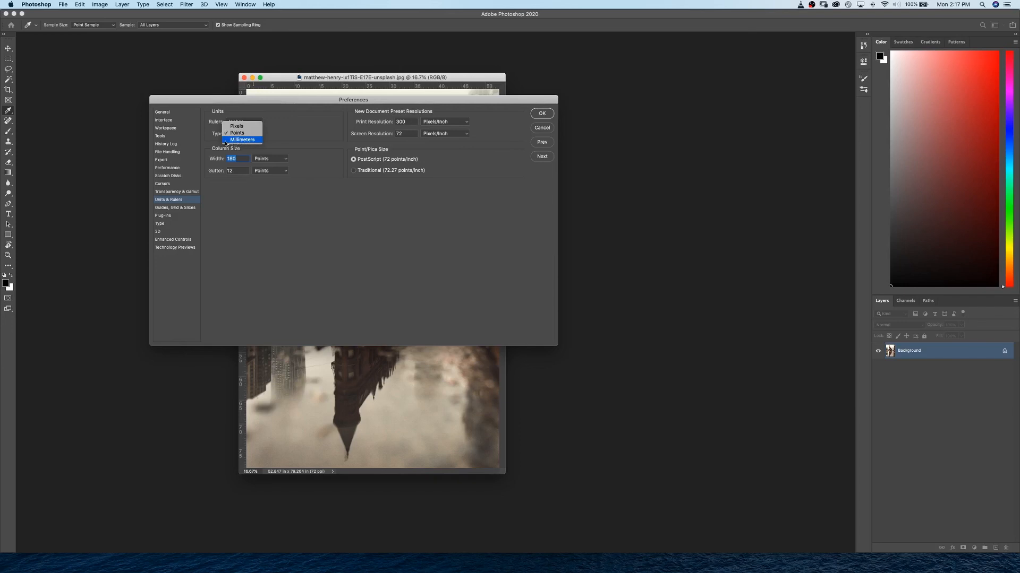
{"action": "left_click", "coordinate": [318, 137]}
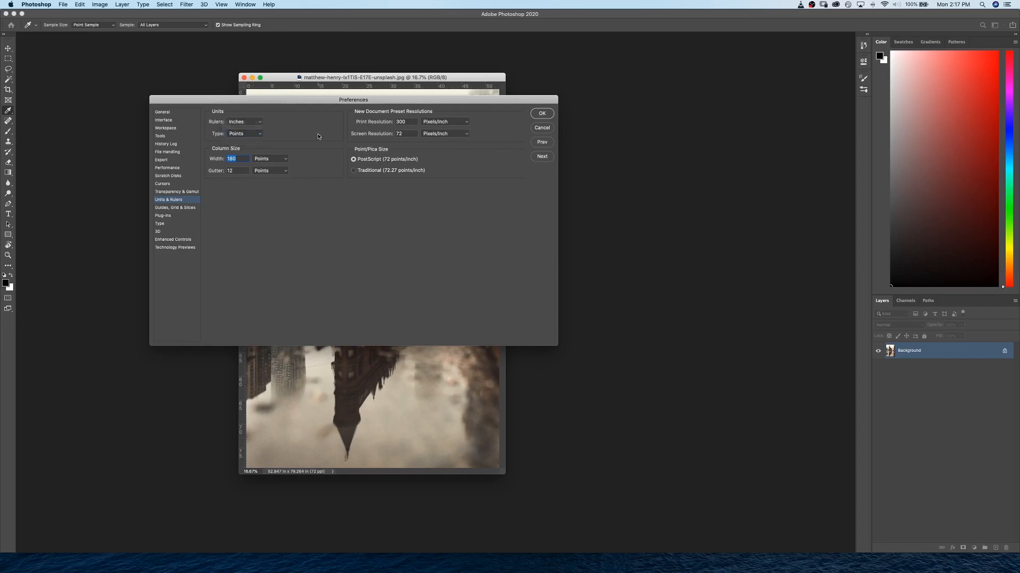
{"action": "left_click", "coordinate": [245, 135]}
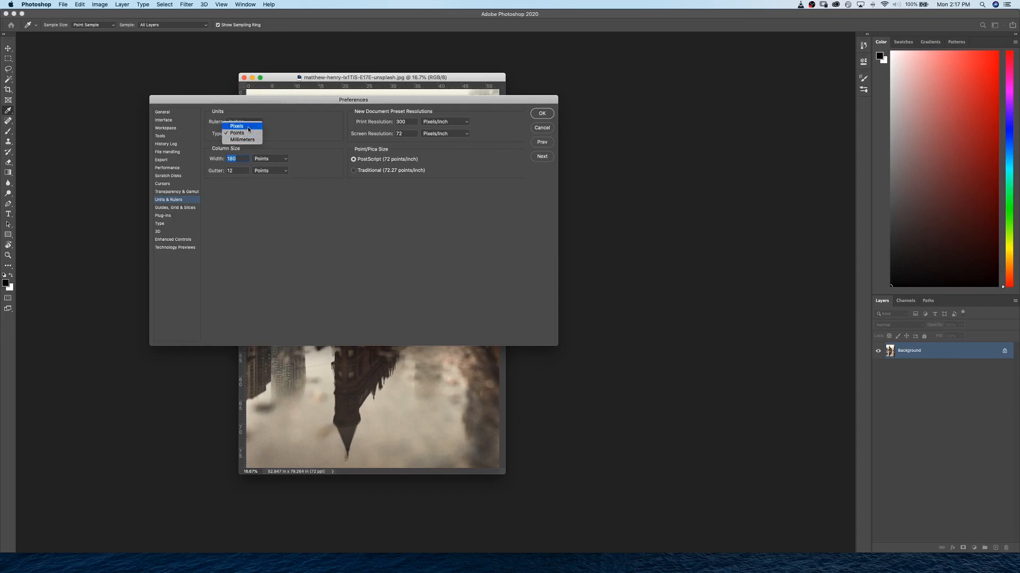
{"action": "left_click", "coordinate": [288, 128]}
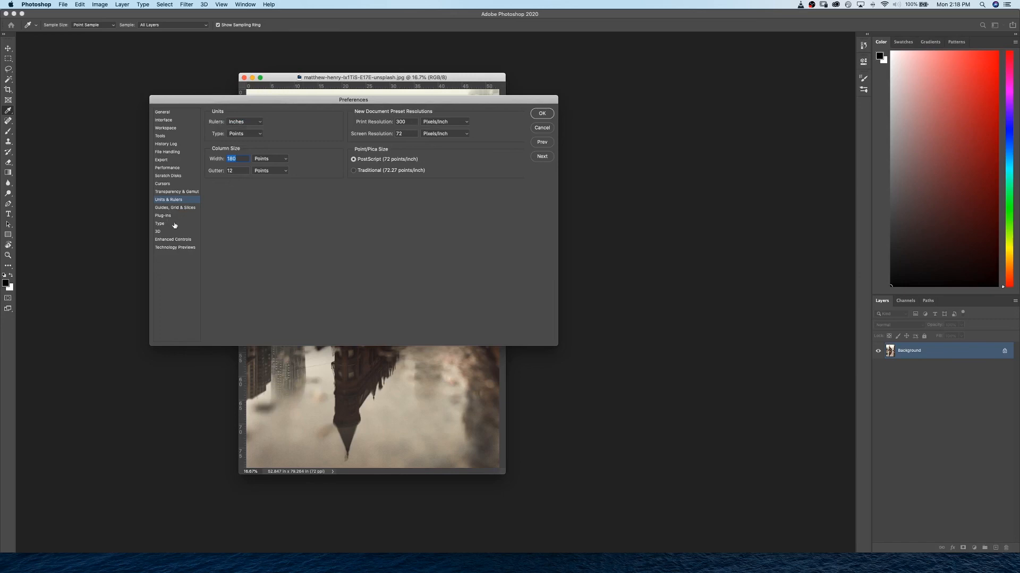
Revisit the General, Interface and Workspace preferences, ending on the General settings
{"action": "left_click", "coordinate": [178, 115]}
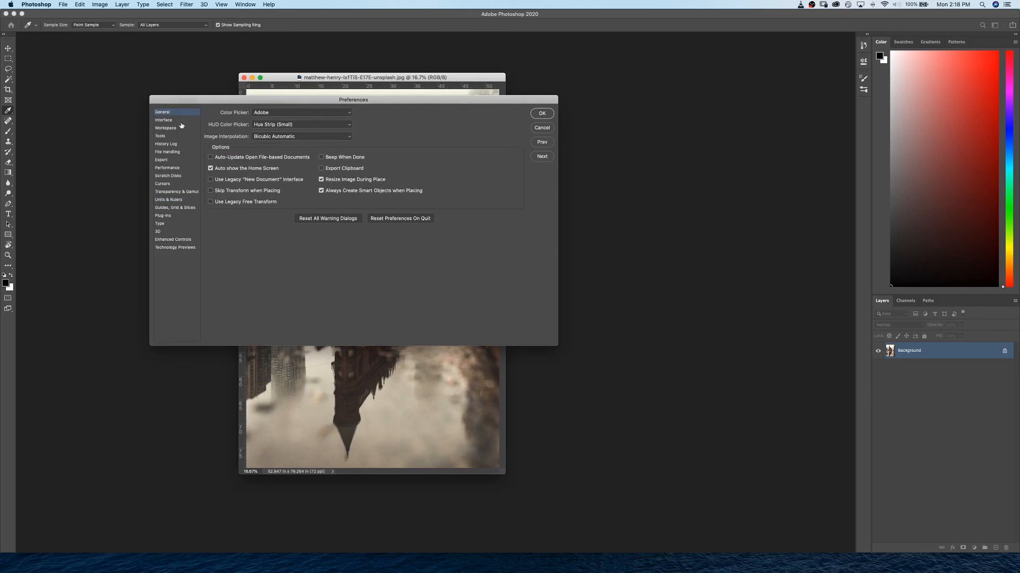
{"action": "left_click", "coordinate": [181, 121]}
{"action": "left_click", "coordinate": [184, 129]}
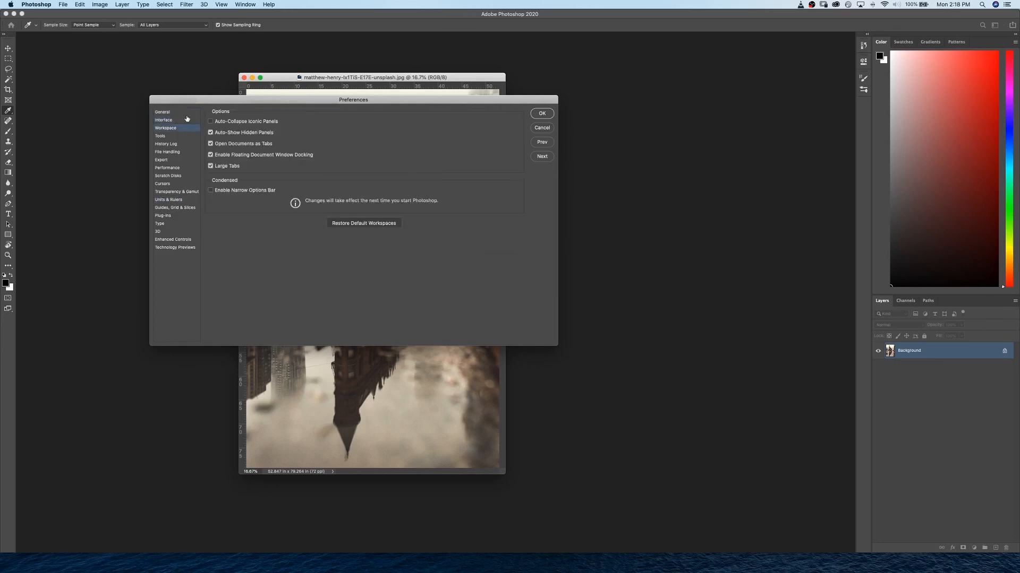
{"action": "left_click", "coordinate": [188, 113]}
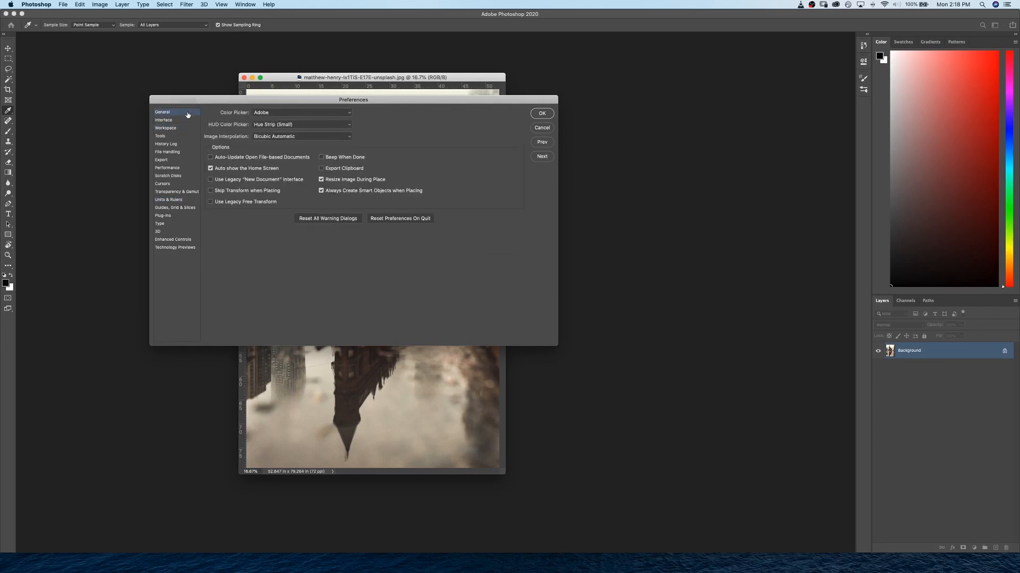